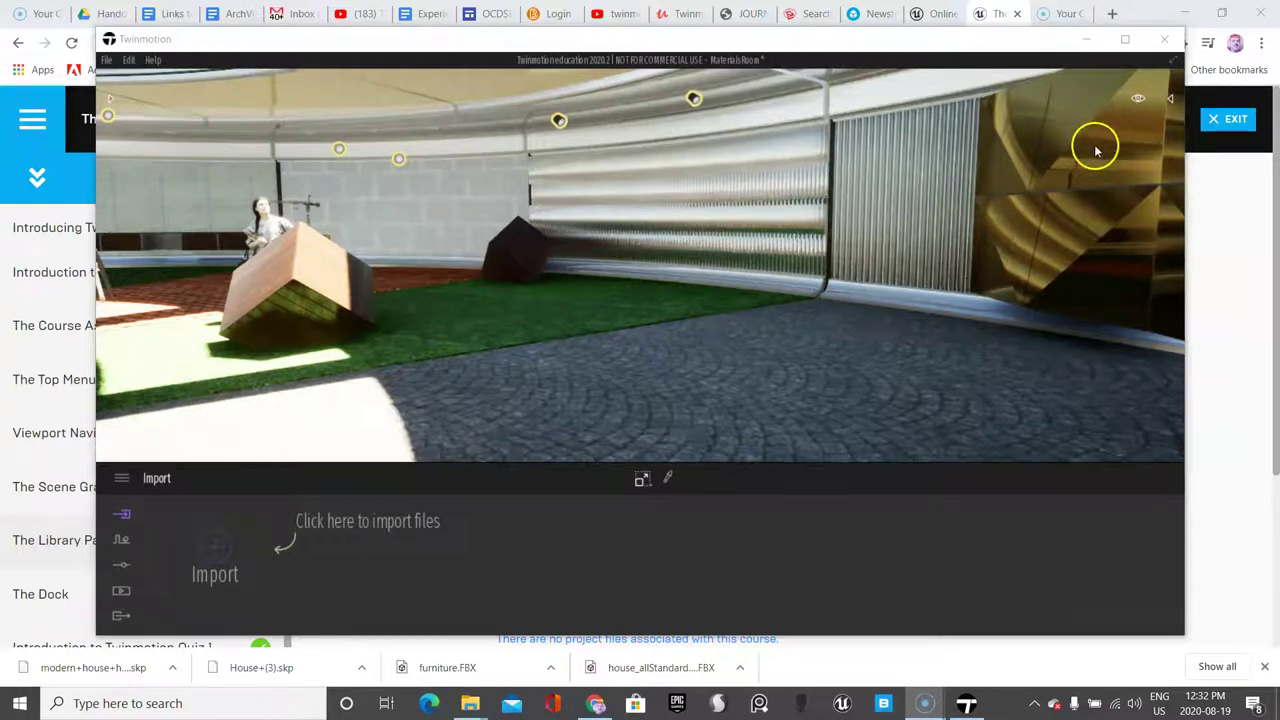
Set the scene's time of day to about 12:52.
{"action": "left_click", "coordinate": [1135, 100]}
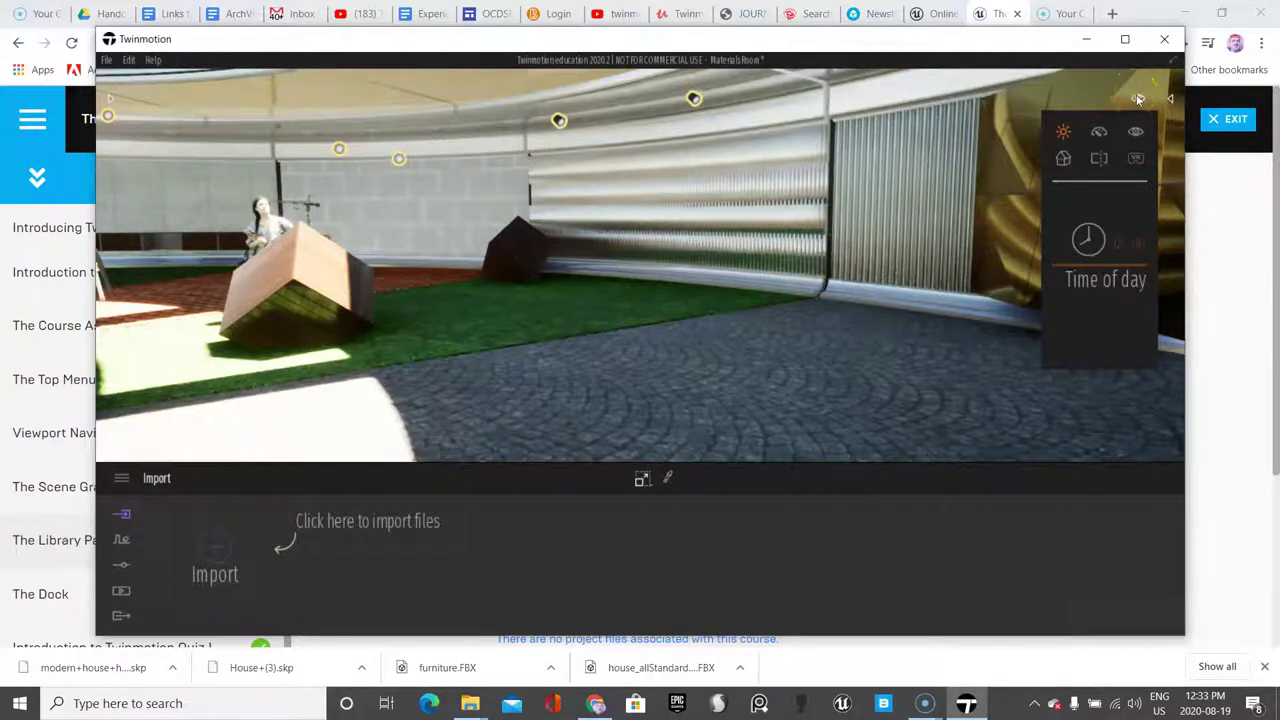
{"action": "left_click", "coordinate": [1172, 98]}
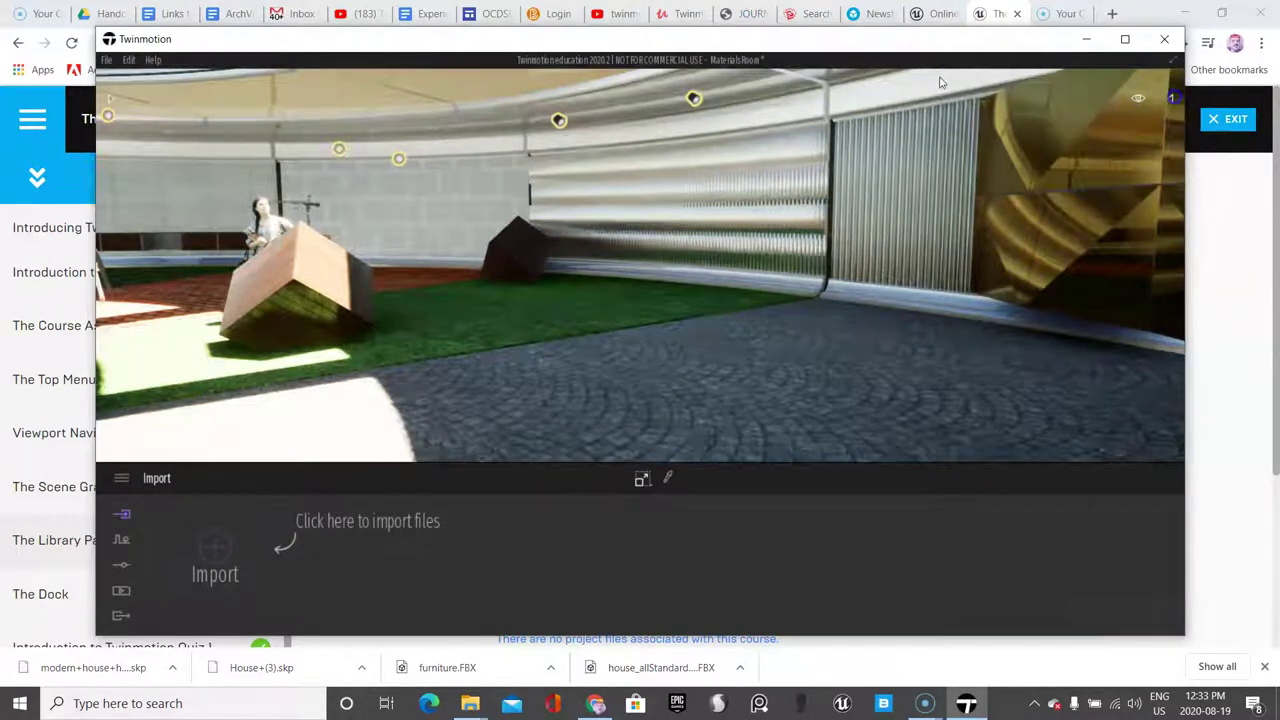
{"action": "left_click", "coordinate": [1174, 99]}
{"action": "left_click", "coordinate": [998, 96]}
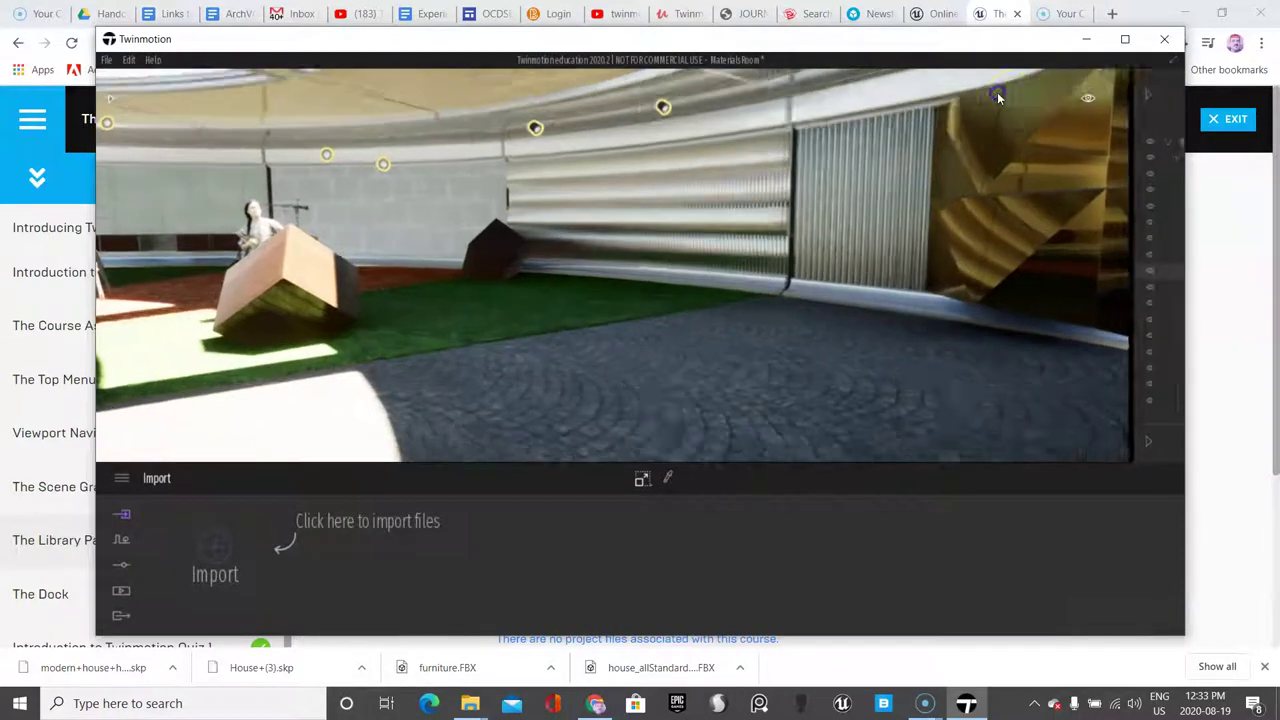
{"action": "left_click", "coordinate": [1085, 126]}
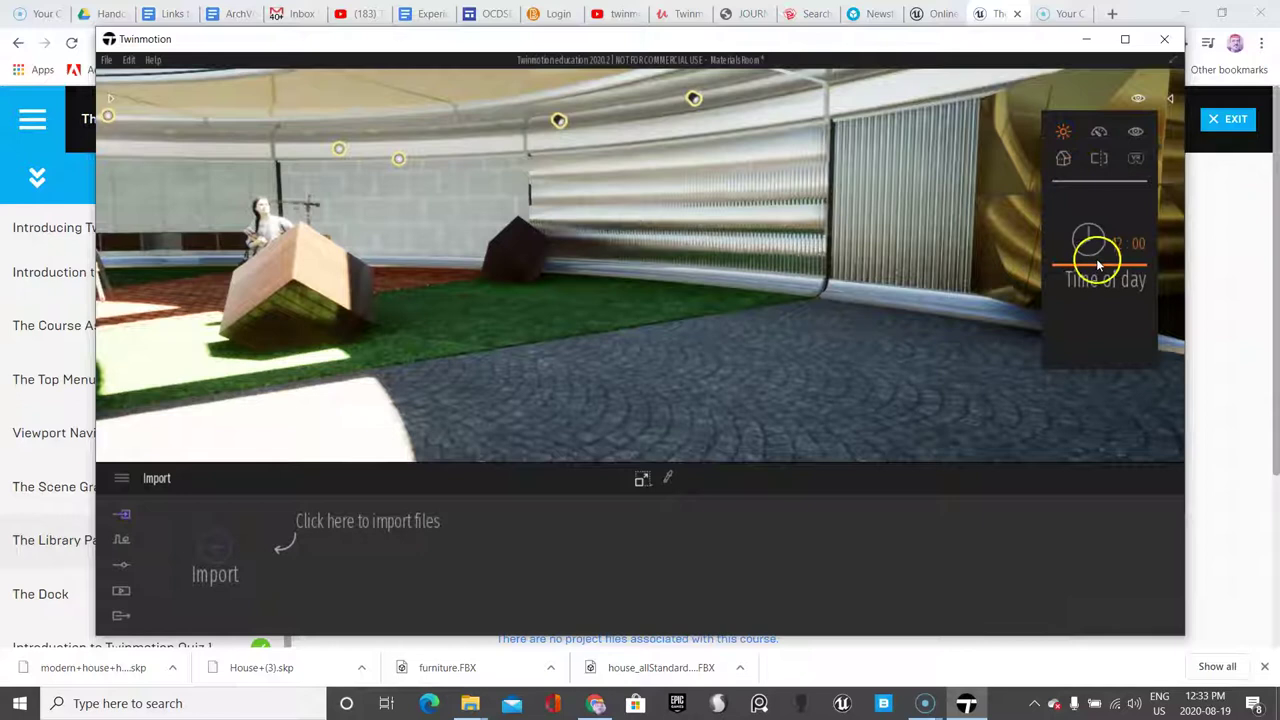
{"action": "mouse_move", "coordinate": [1095, 272]}
{"action": "left_mouse_down"}
{"action": "mouse_move", "coordinate": [1093, 240]}
{"action": "mouse_move", "coordinate": [1103, 314]}
{"action": "mouse_move", "coordinate": [1112, 268]}
{"action": "left_mouse_up"}
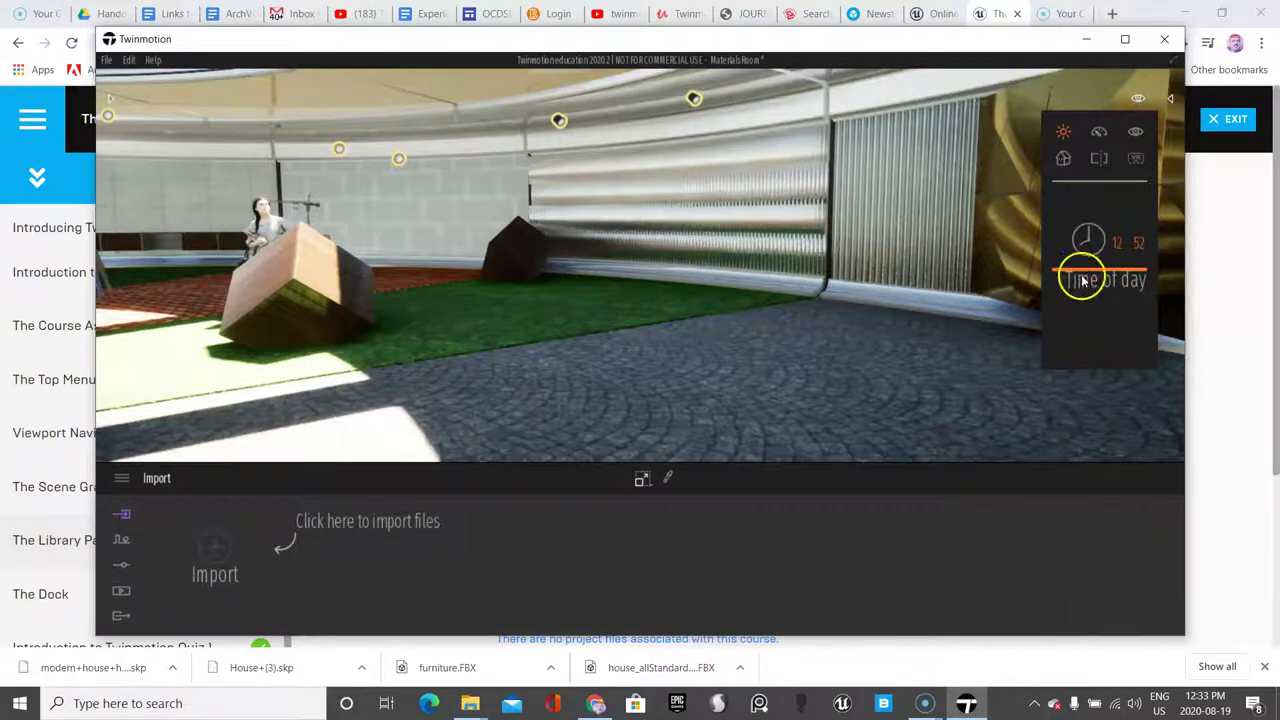
{"action": "left_click_drag", "start_coordinate": [1083, 274], "coordinate": [1085, 260]}
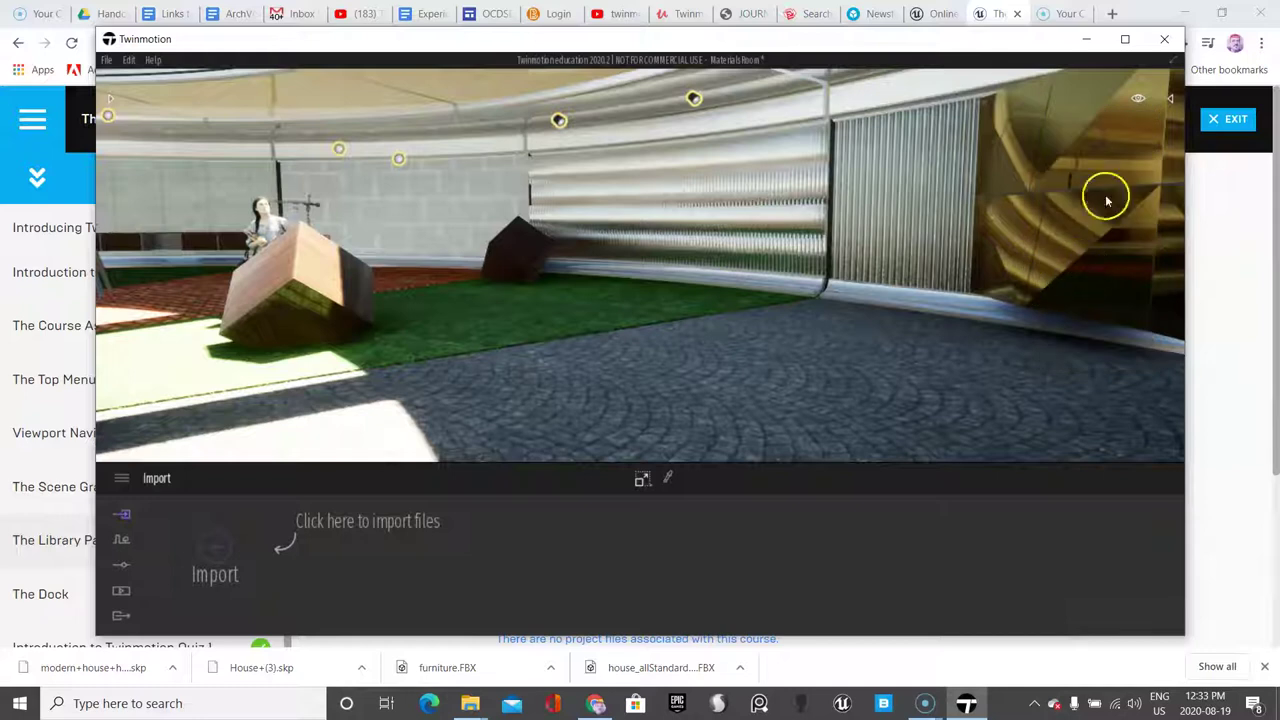
Go through the car, bicycle and walking navigation speeds and set the speed to walk (1).
{"action": "left_click", "coordinate": [1137, 100]}
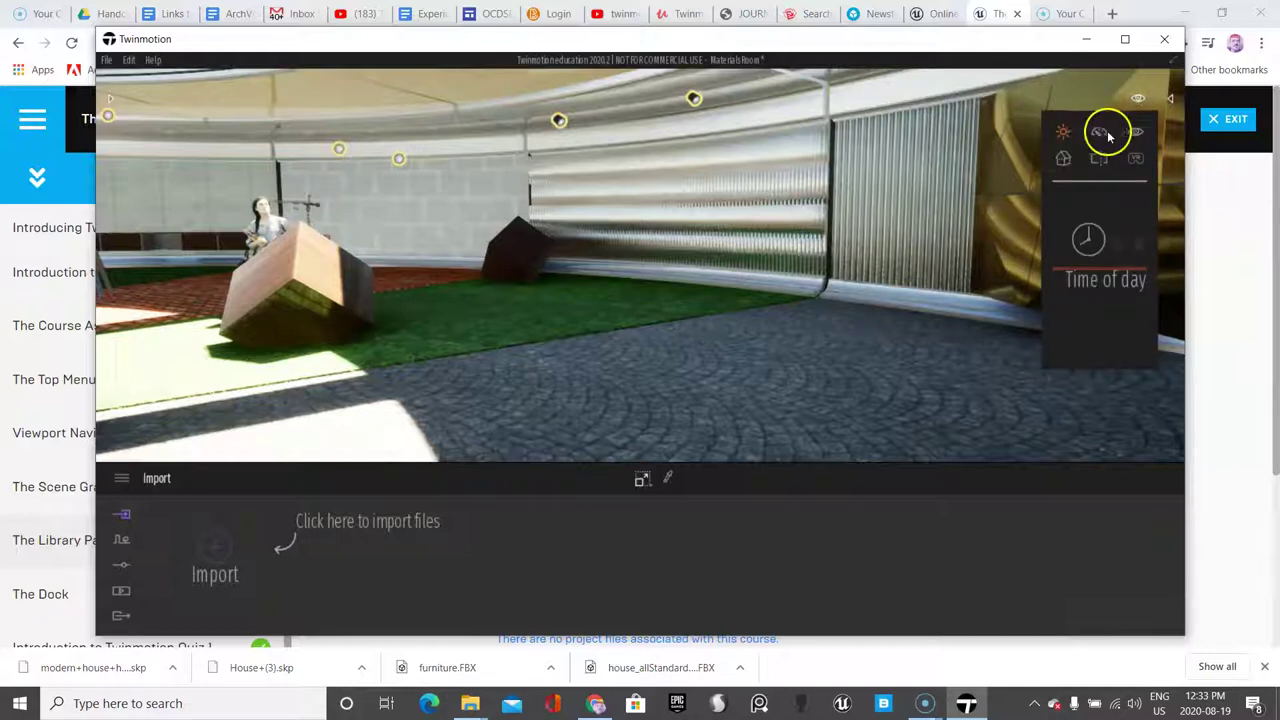
{"action": "left_click", "coordinate": [1100, 133]}
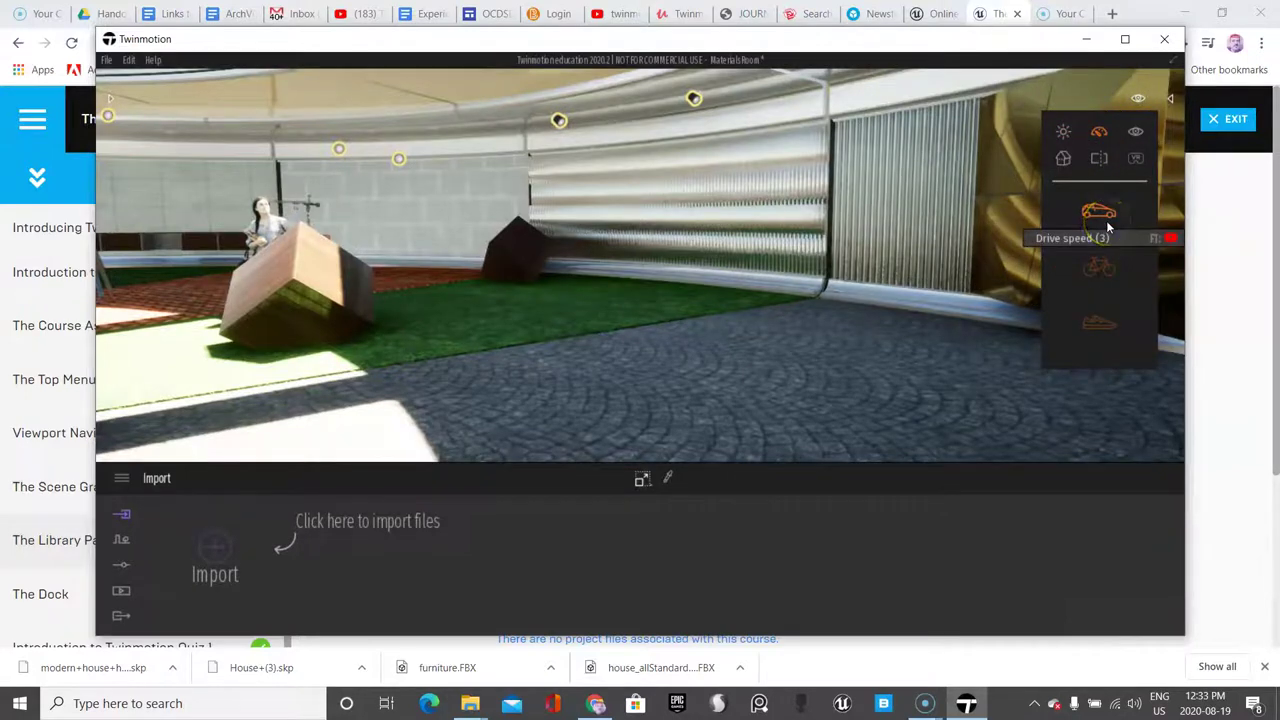
{"action": "left_click", "coordinate": [1099, 265]}
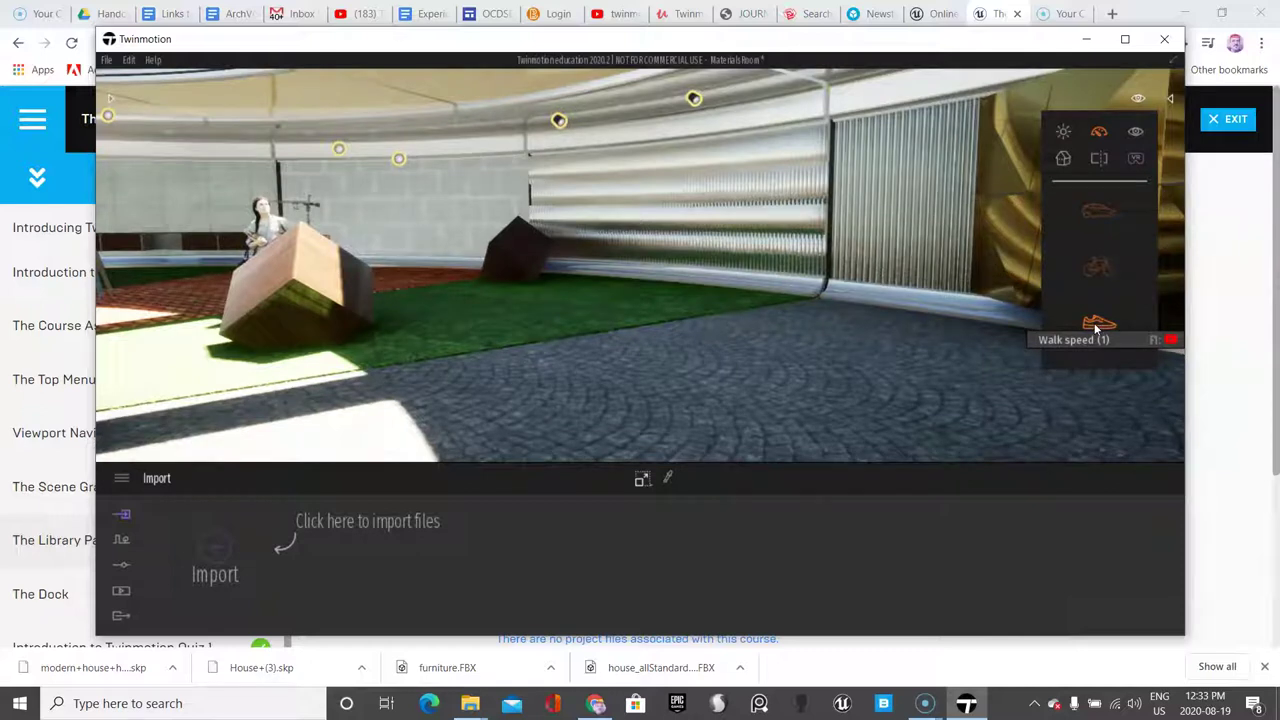
{"action": "left_click", "coordinate": [1087, 265]}
{"action": "left_click", "coordinate": [1108, 330]}
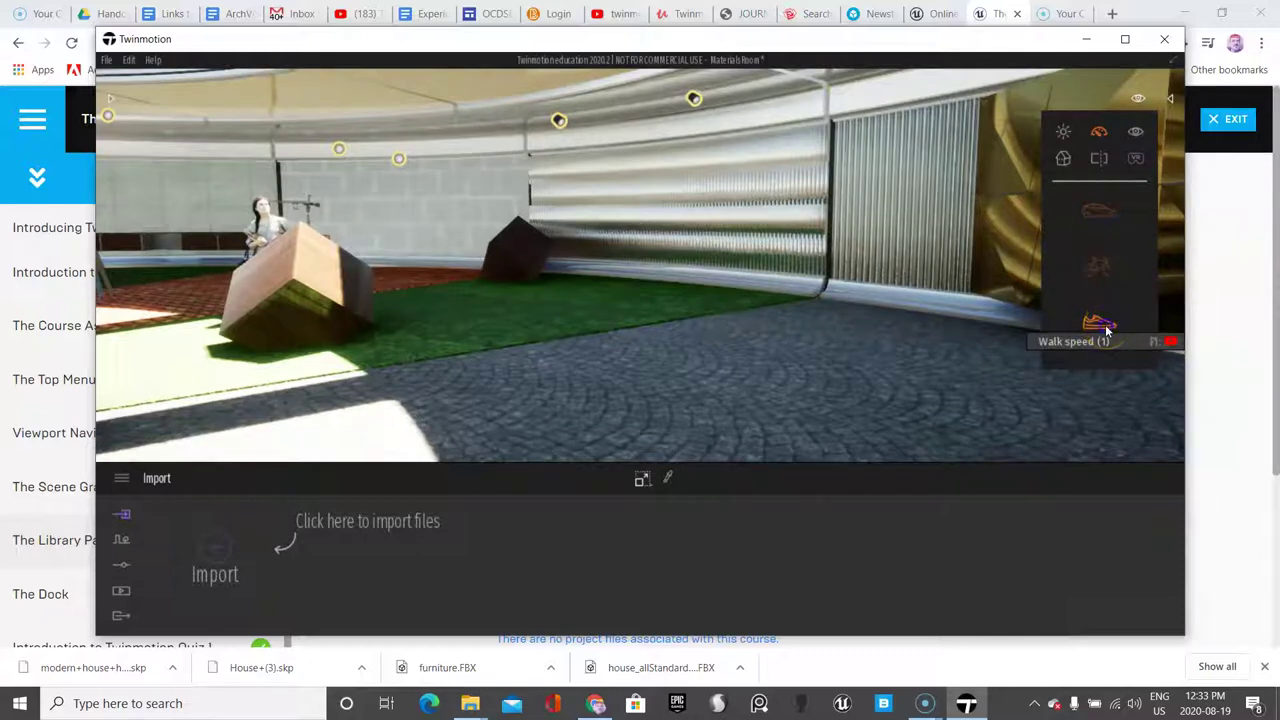
{"action": "left_click", "coordinate": [1100, 268]}
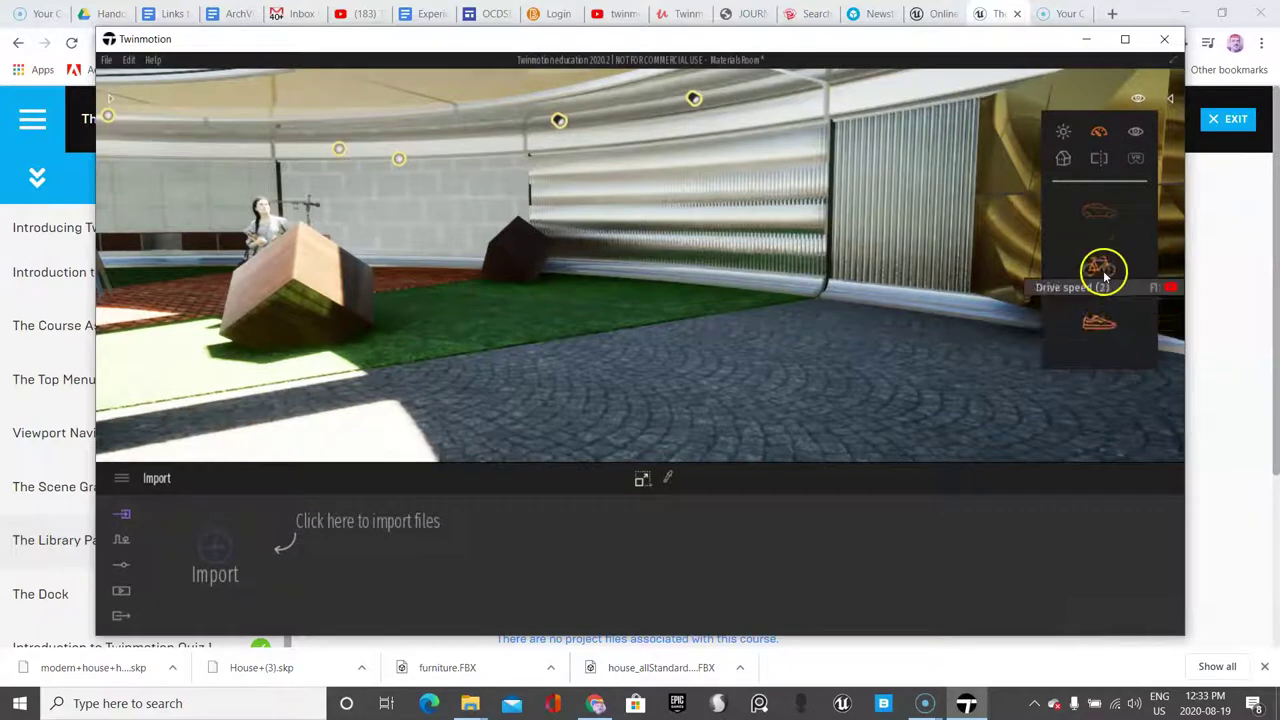
{"action": "left_click", "coordinate": [1101, 214]}
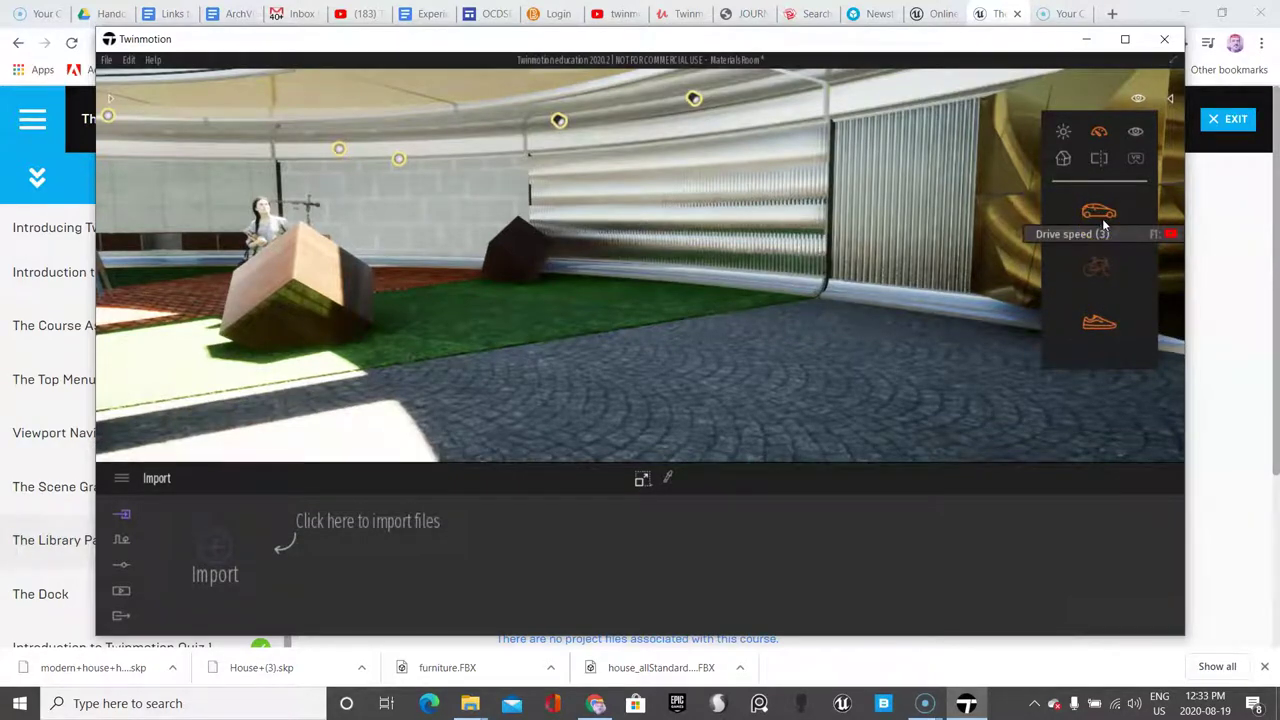
Switch the viewport to the Top view of the materials room.
{"action": "left_click", "coordinate": [1134, 159]}
{"action": "left_click", "coordinate": [1074, 162]}
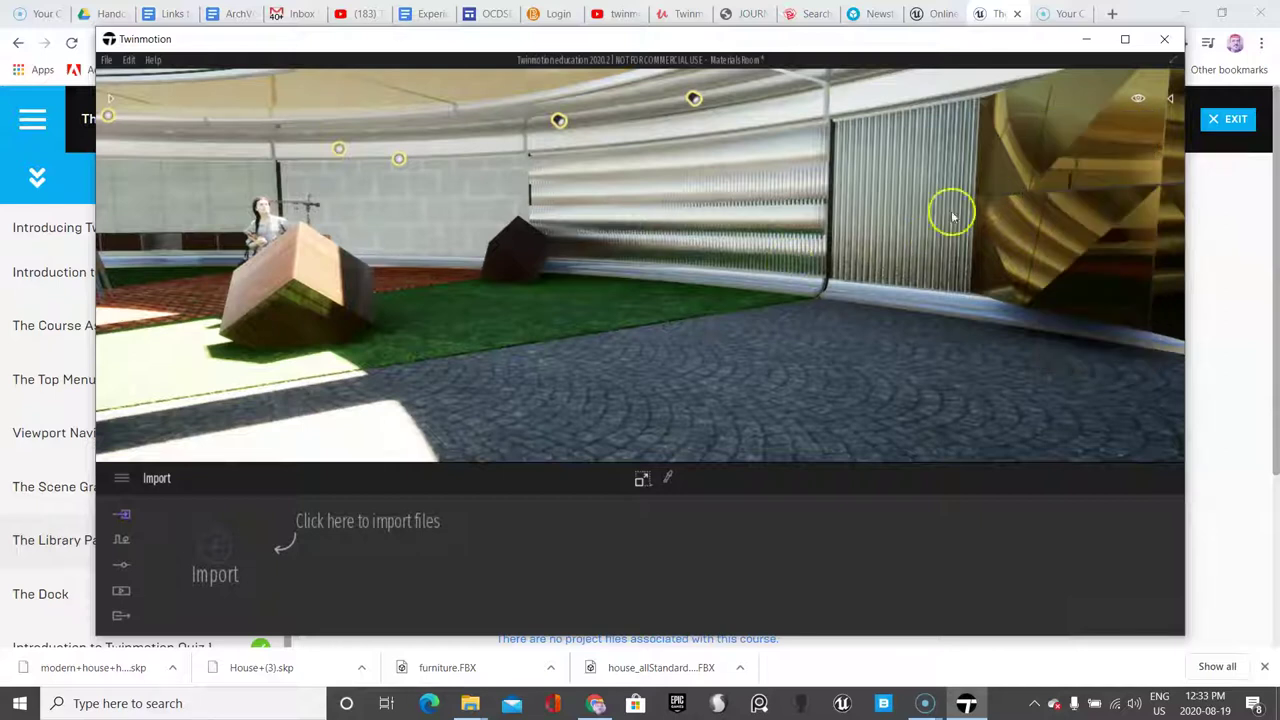
{"action": "left_click", "coordinate": [1138, 102]}
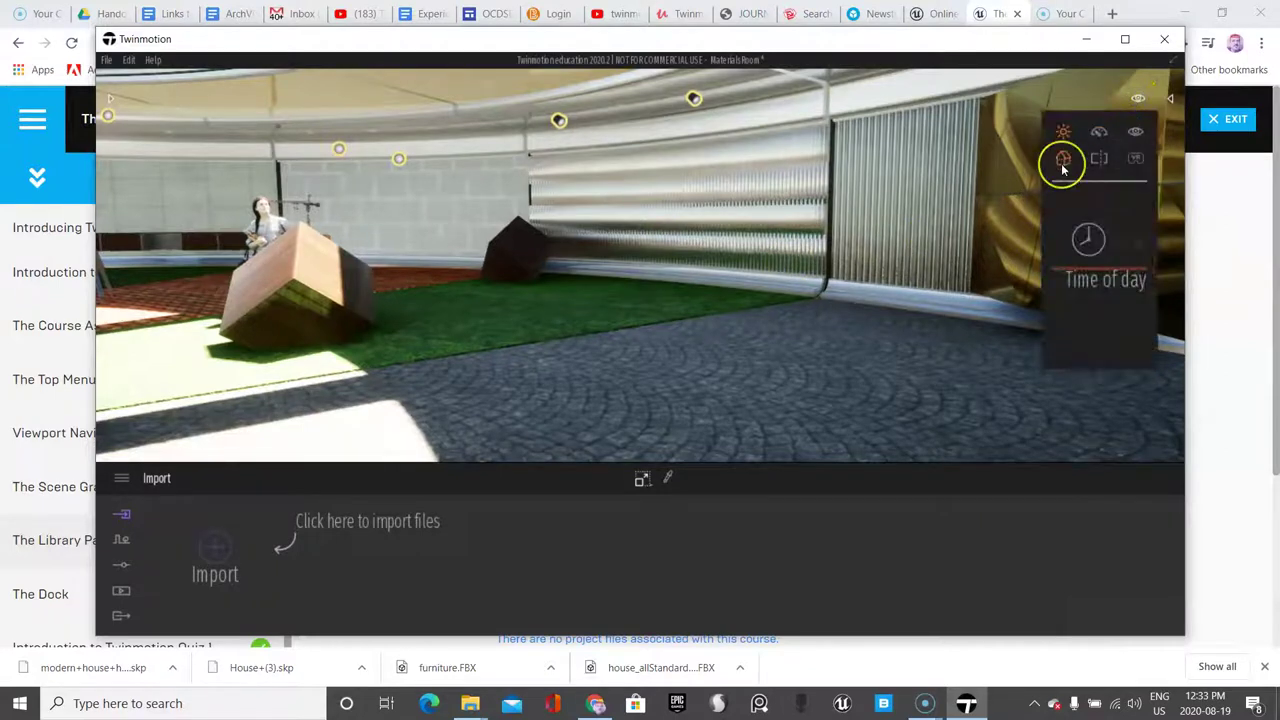
{"action": "mouse_move", "coordinate": [733, 288]}
{"action": "left_mouse_down"}
{"action": "mouse_move", "coordinate": [754, 280]}
{"action": "mouse_move", "coordinate": [733, 283]}
{"action": "left_mouse_up"}
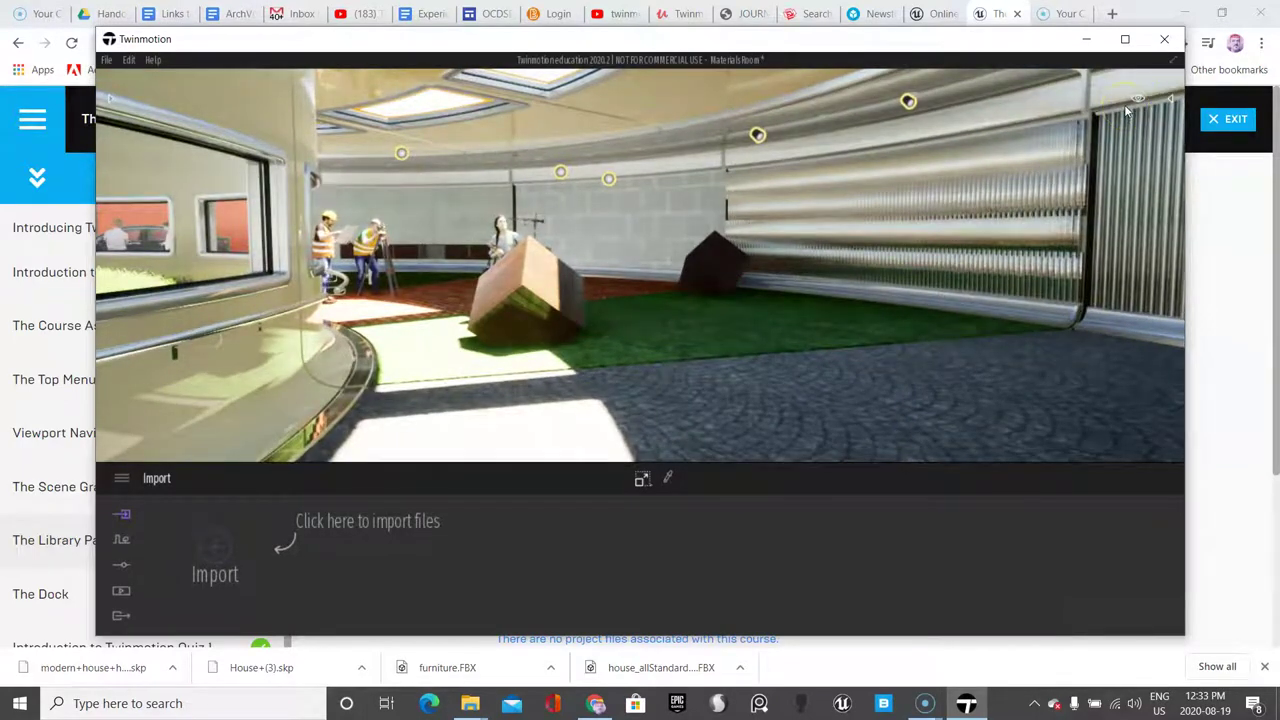
{"action": "left_click", "coordinate": [1138, 97]}
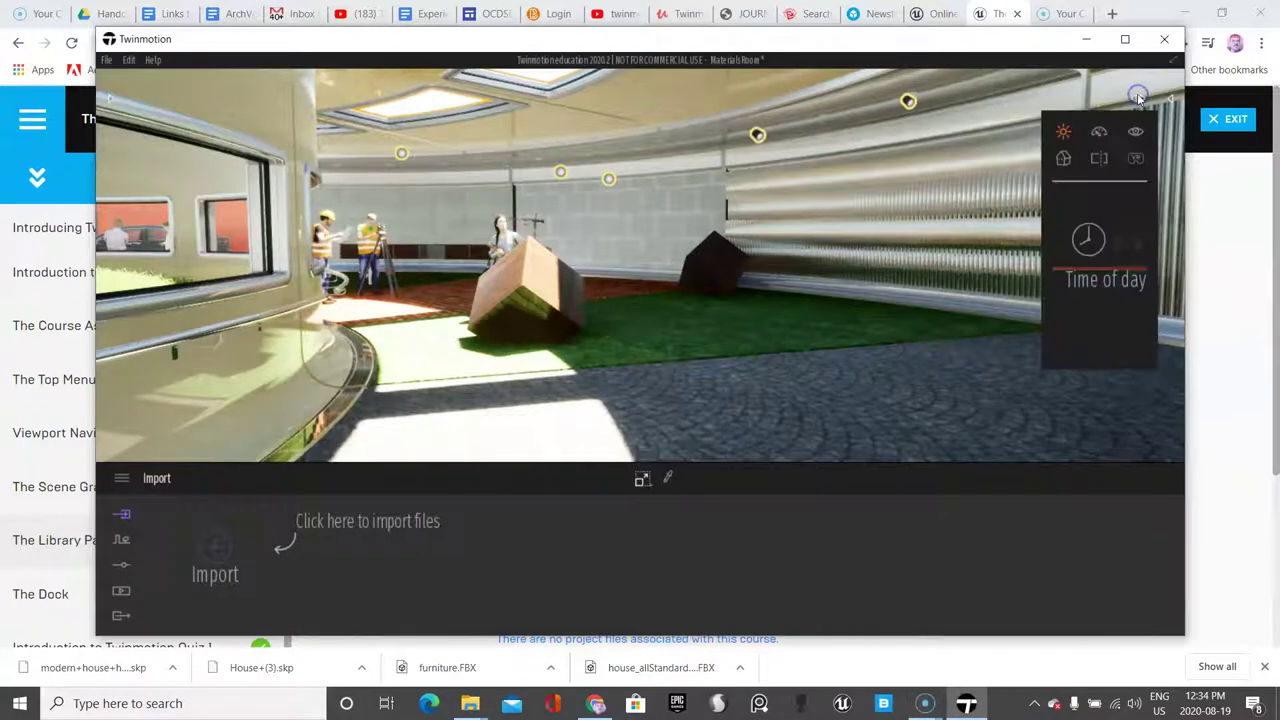
{"action": "left_click", "coordinate": [1064, 158]}
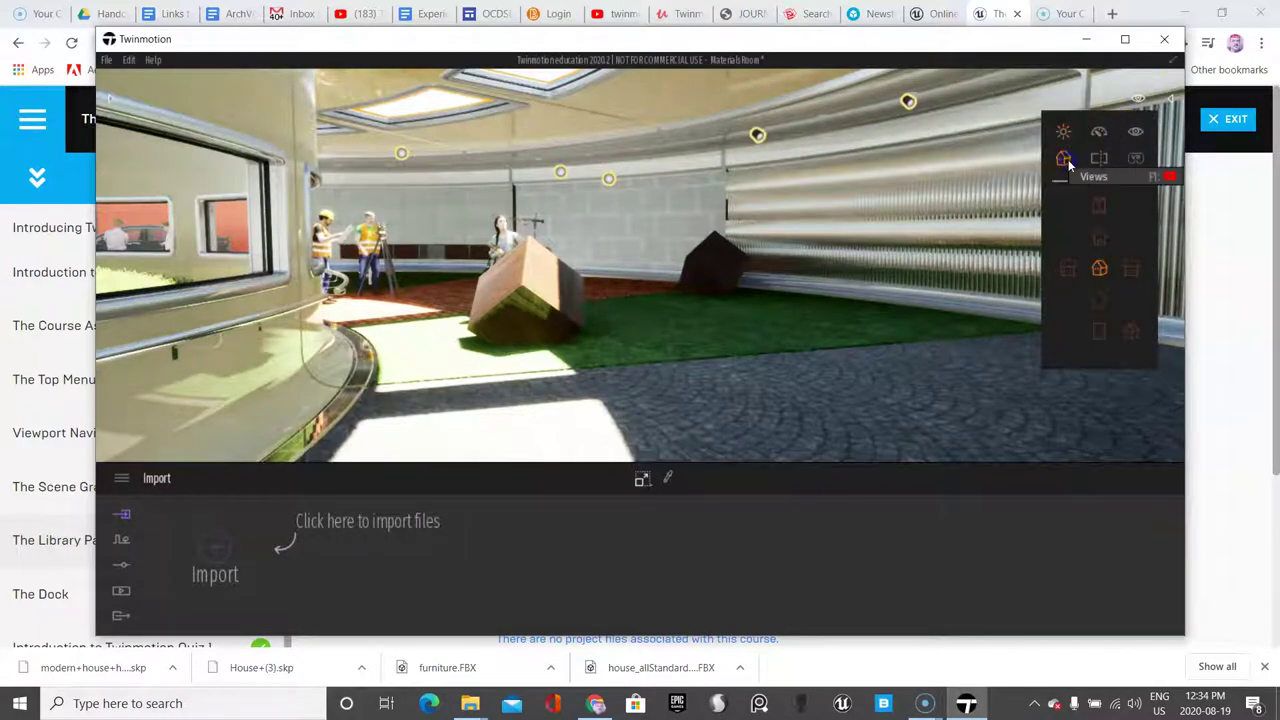
{"action": "left_click", "coordinate": [1099, 207]}
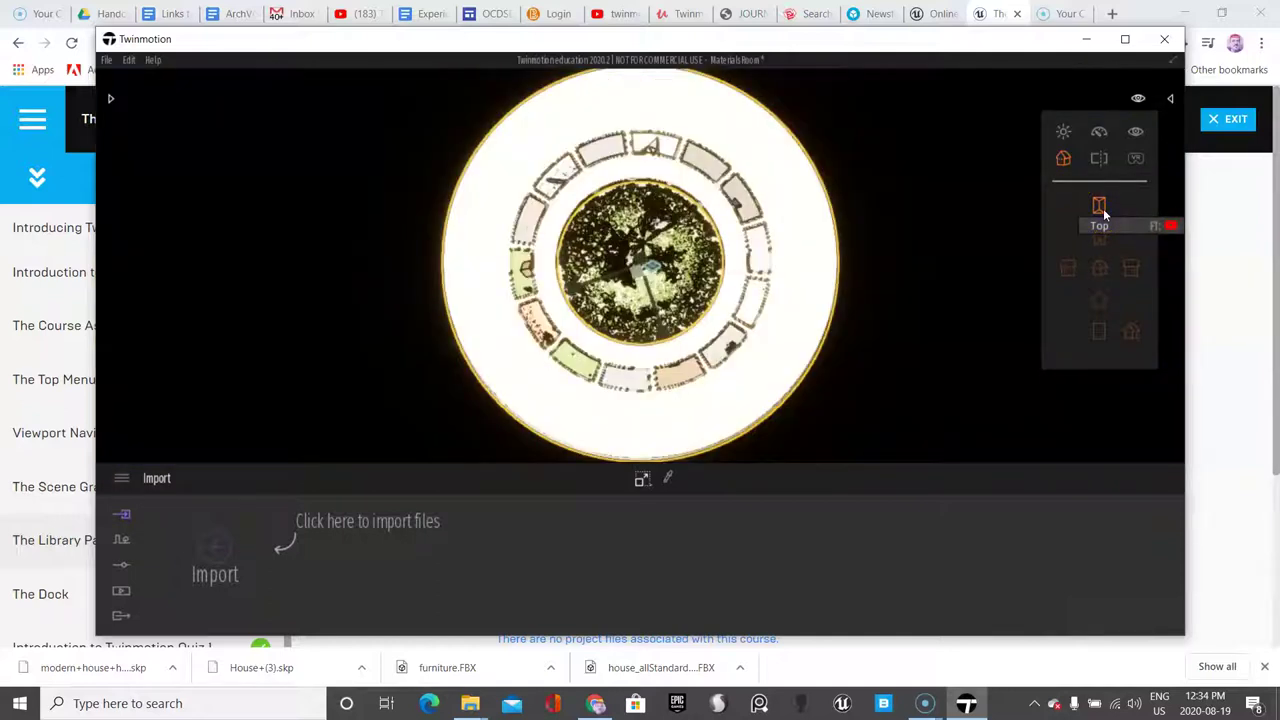
View the model from the front, top, left, right and back, ending on the angled overview of the whole building.
{"action": "left_click", "coordinate": [1100, 240]}
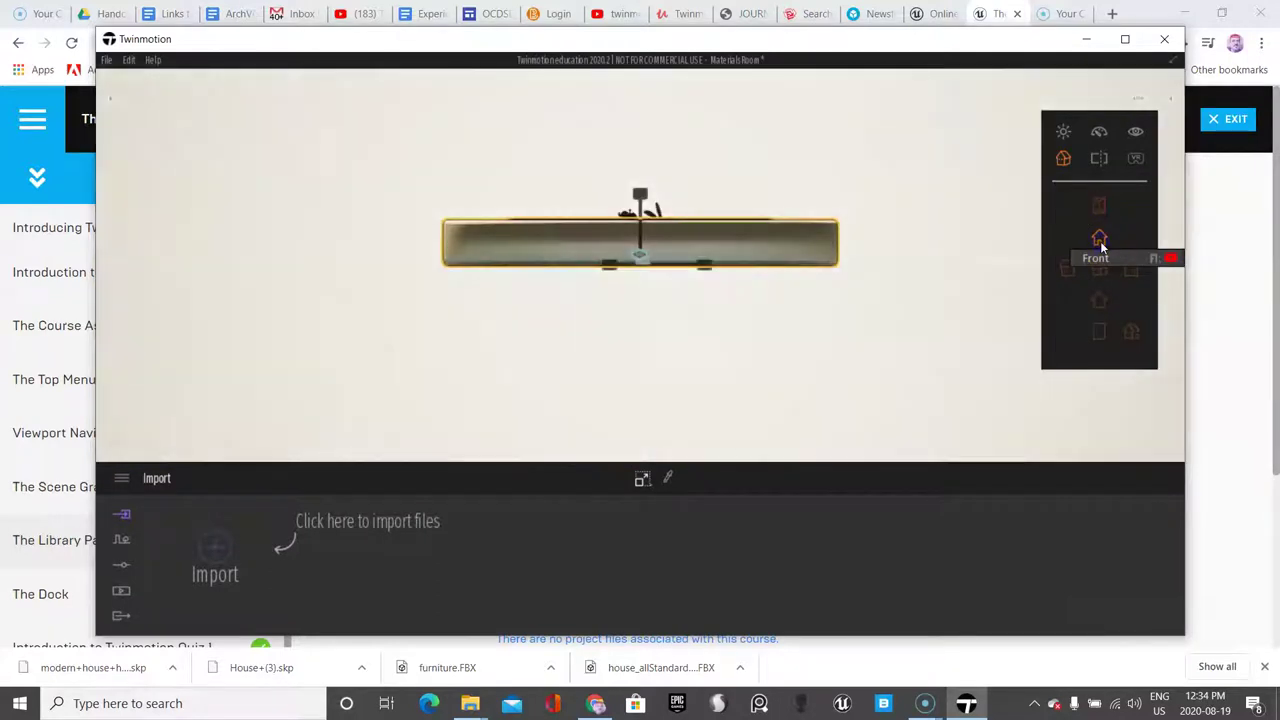
{"action": "left_click", "coordinate": [1100, 226]}
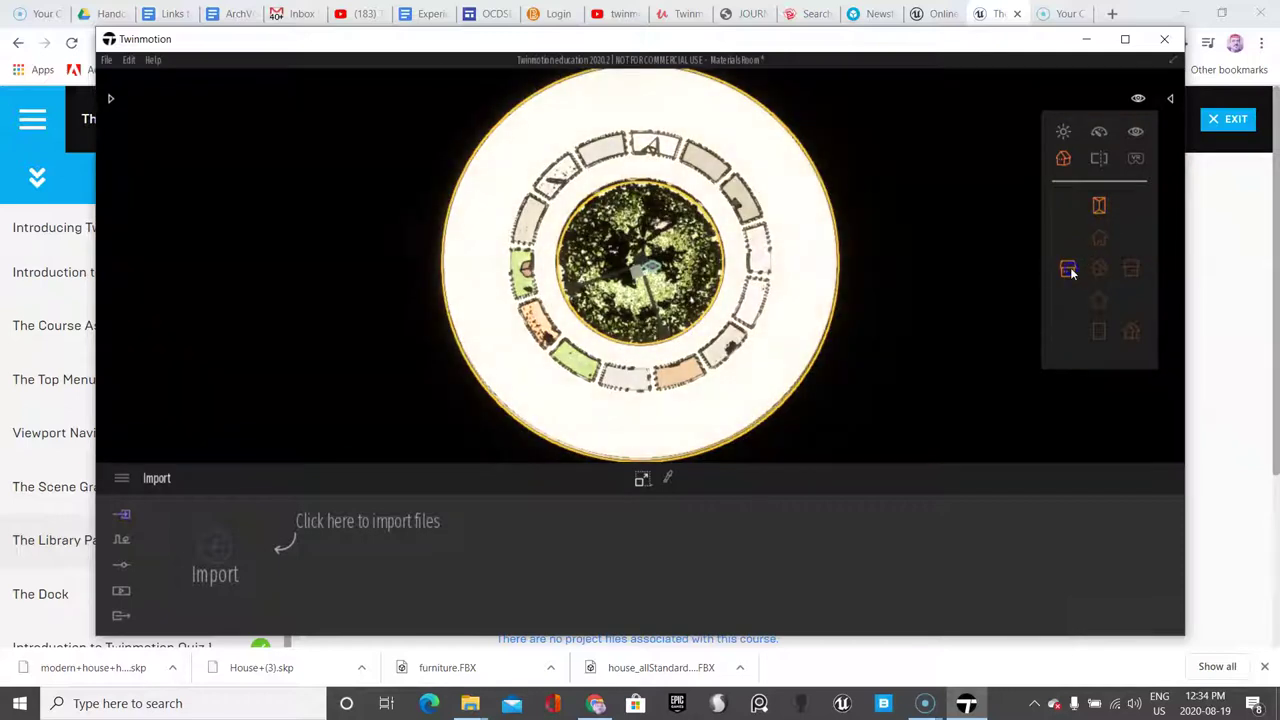
{"action": "left_click", "coordinate": [1068, 268]}
{"action": "left_click", "coordinate": [1130, 269]}
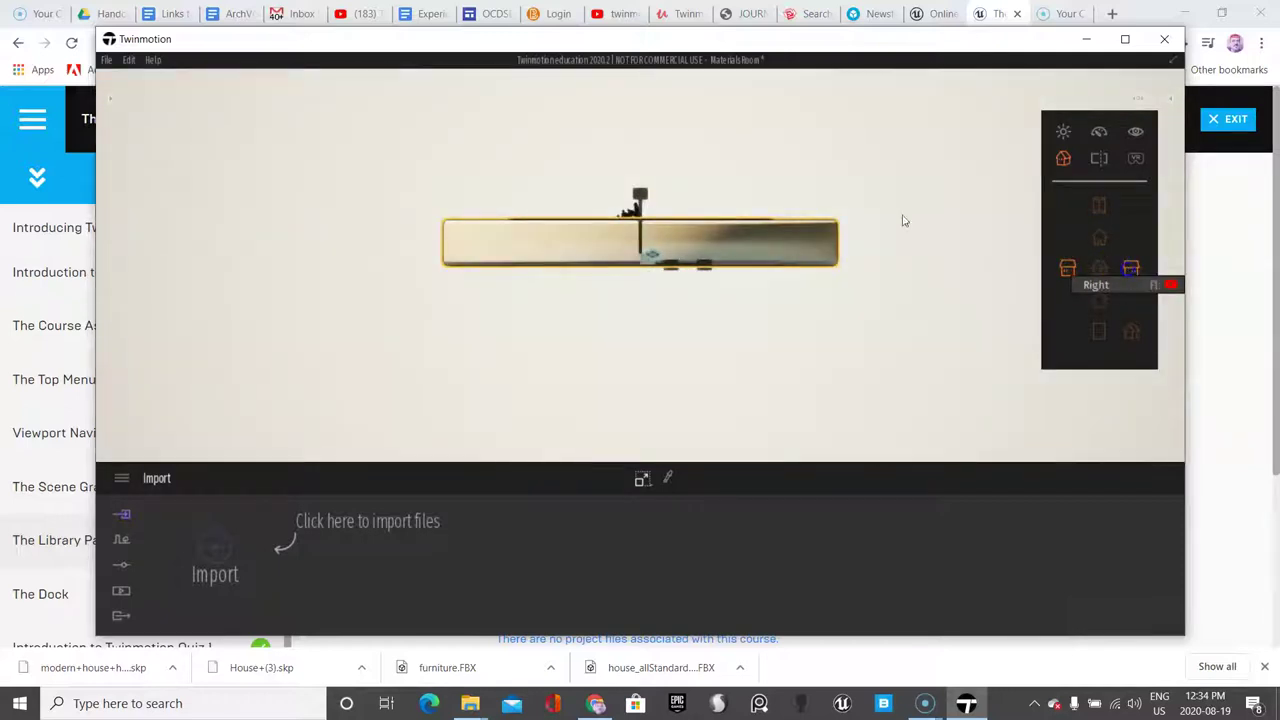
{"action": "left_click", "coordinate": [1101, 301]}
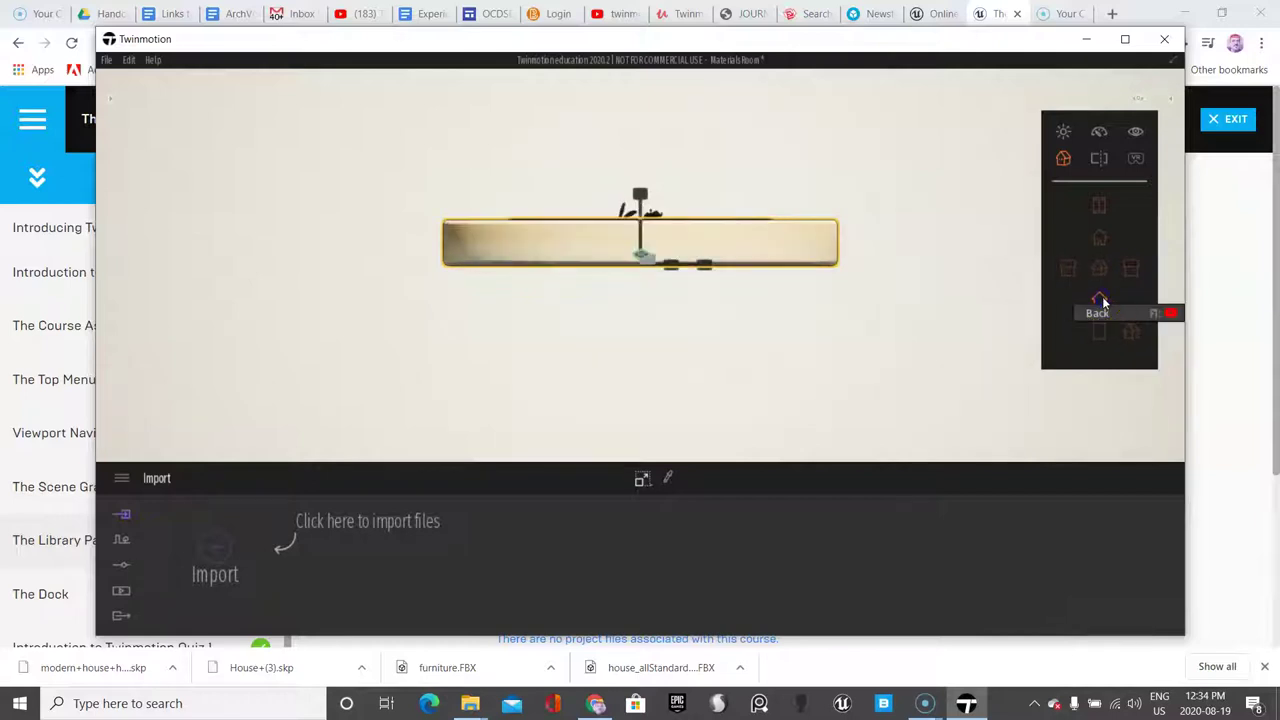
{"action": "left_click", "coordinate": [1130, 334]}
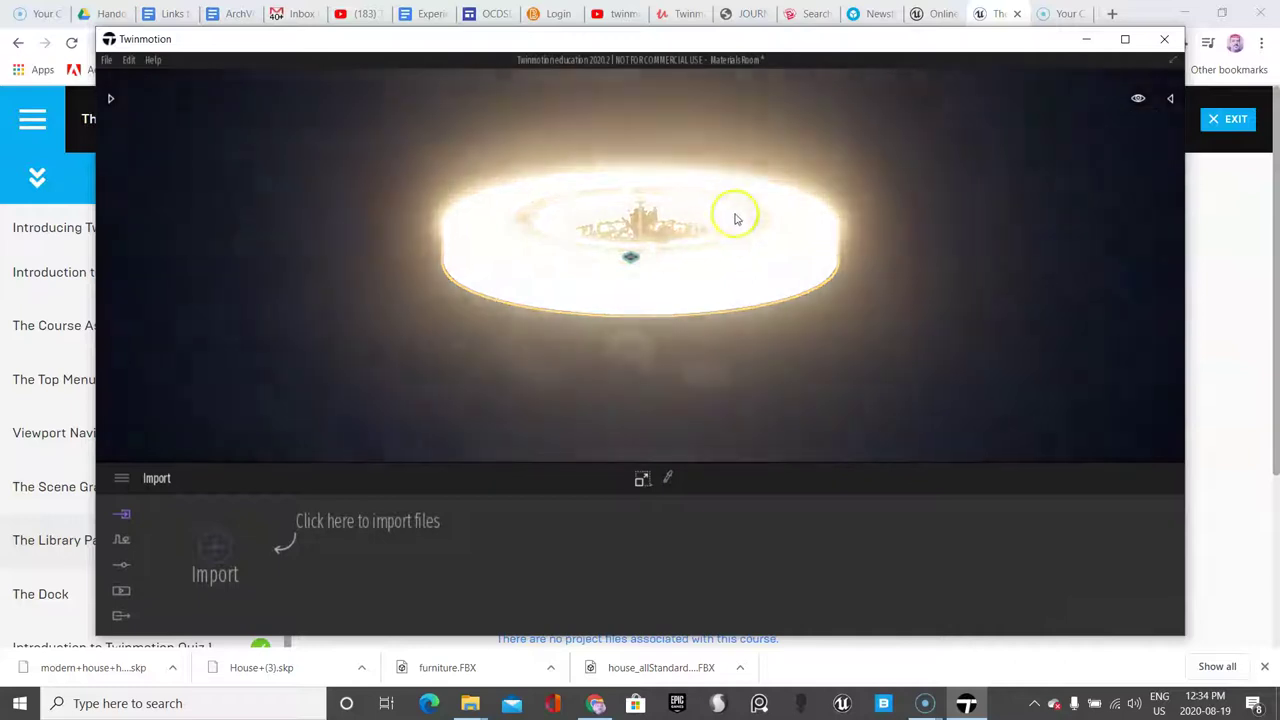
Select Spot light-010 in the angled overview and focus the camera on it.
{"action": "scroll", "coordinate": [1039, 253], "scroll_direction": "up", "scroll_amount": 2}
{"action": "left_click_drag", "start_coordinate": [1040, 258], "coordinate": [960, 280]}
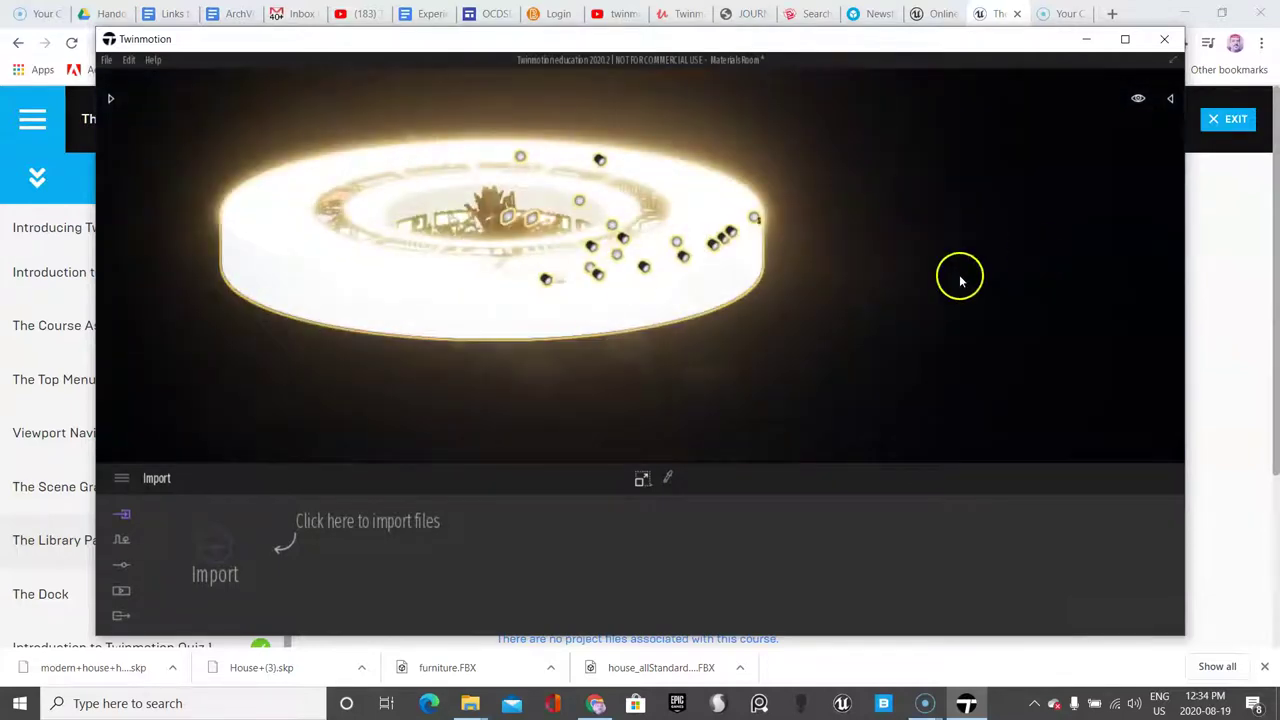
{"action": "left_click", "coordinate": [643, 268]}
{"action": "key", "text": "f"}
{"action": "scroll", "coordinate": [676, 283], "scroll_direction": "down", "scroll_amount": 5}
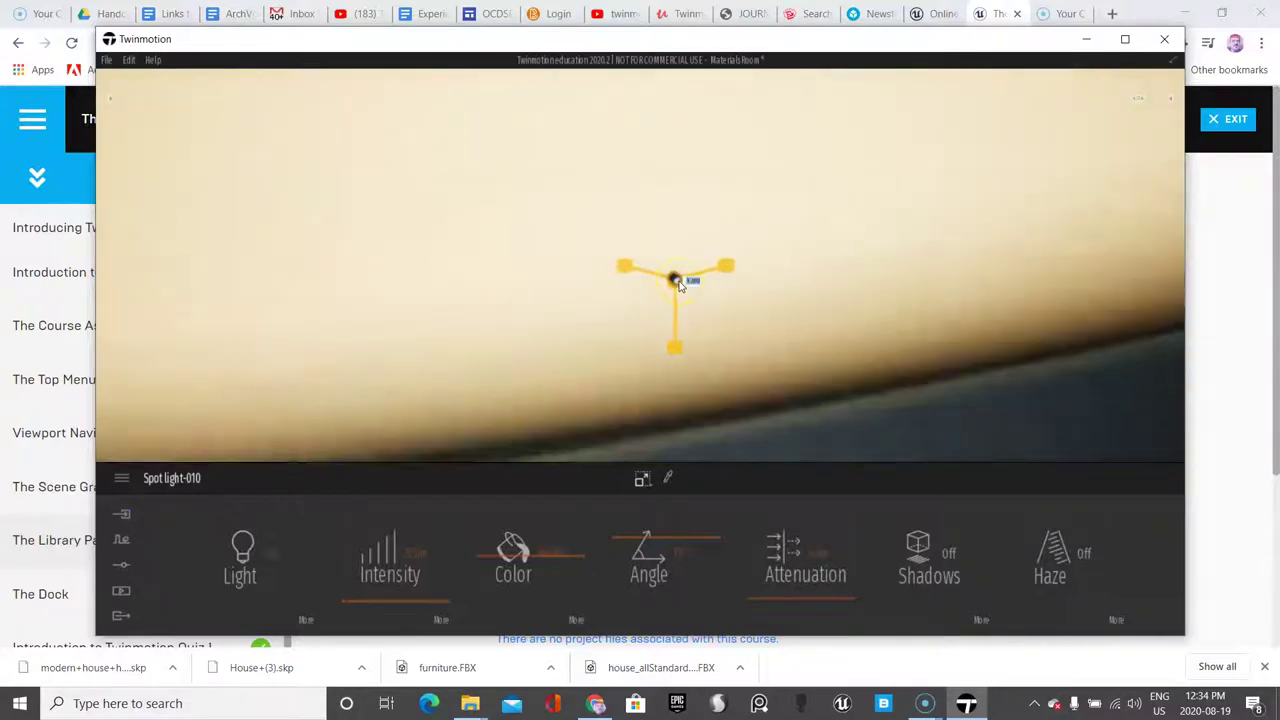
{"action": "scroll", "coordinate": [678, 285], "scroll_direction": "up", "scroll_amount": 5}
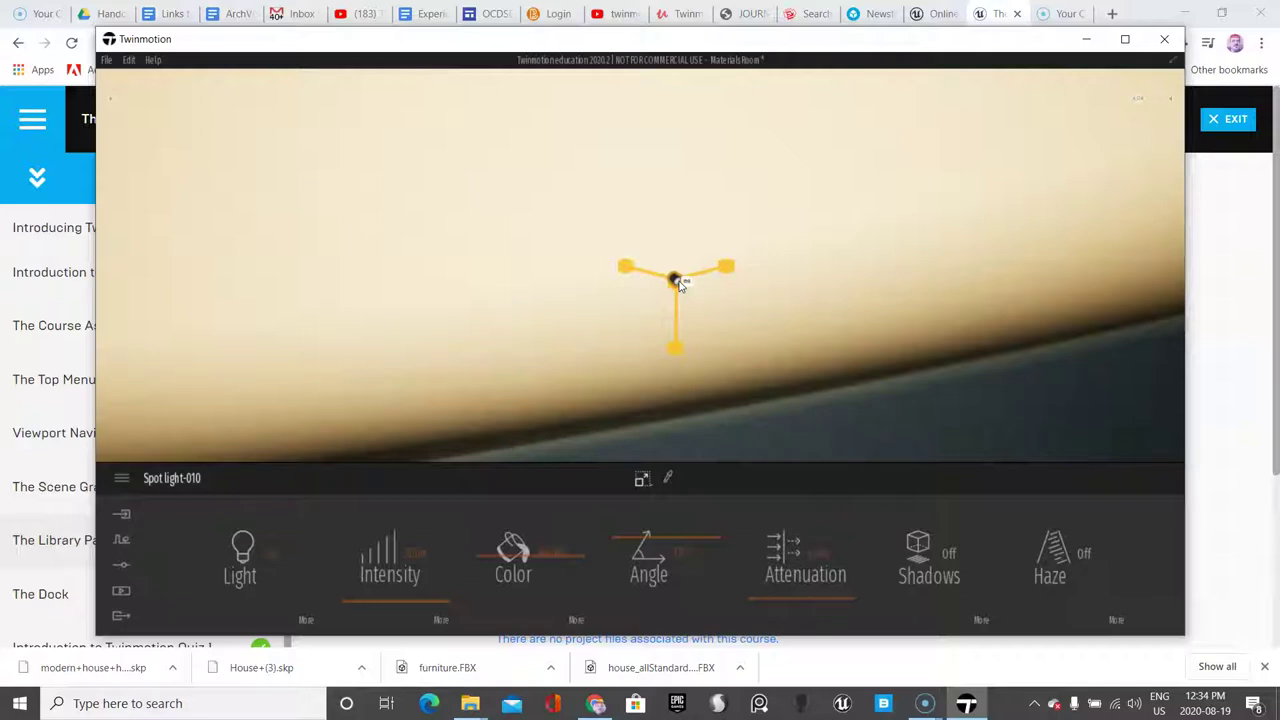
{"action": "left_click", "coordinate": [675, 285]}
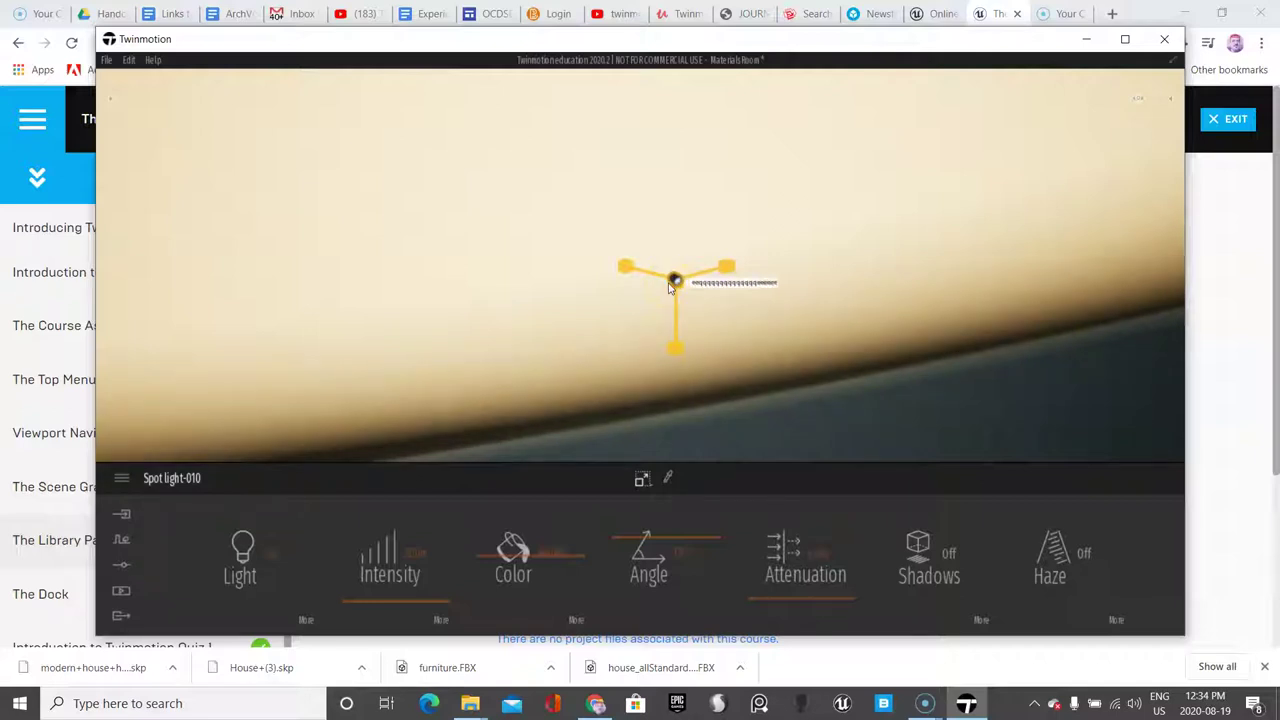
{"action": "left_click", "coordinate": [811, 274]}
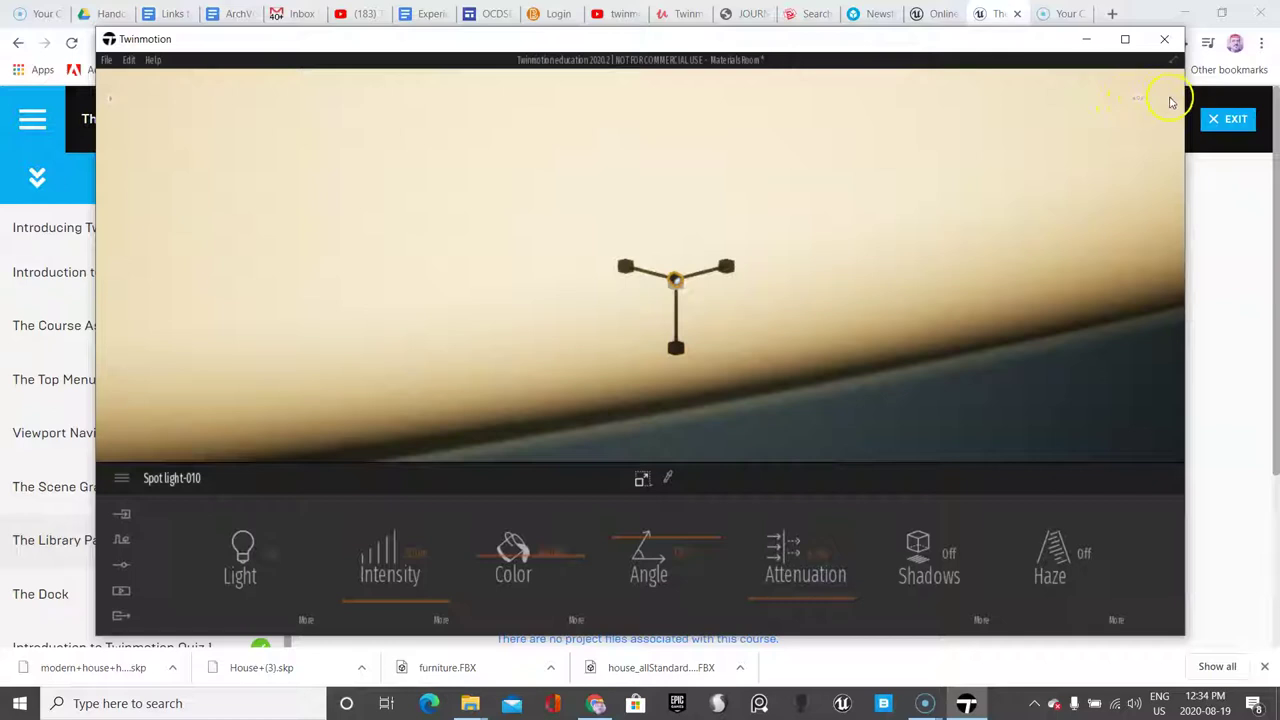
Show the scene graph, select Omnidirectional light-001 in the Lights folder and focus the camera on it.
{"action": "left_click", "coordinate": [1171, 100]}
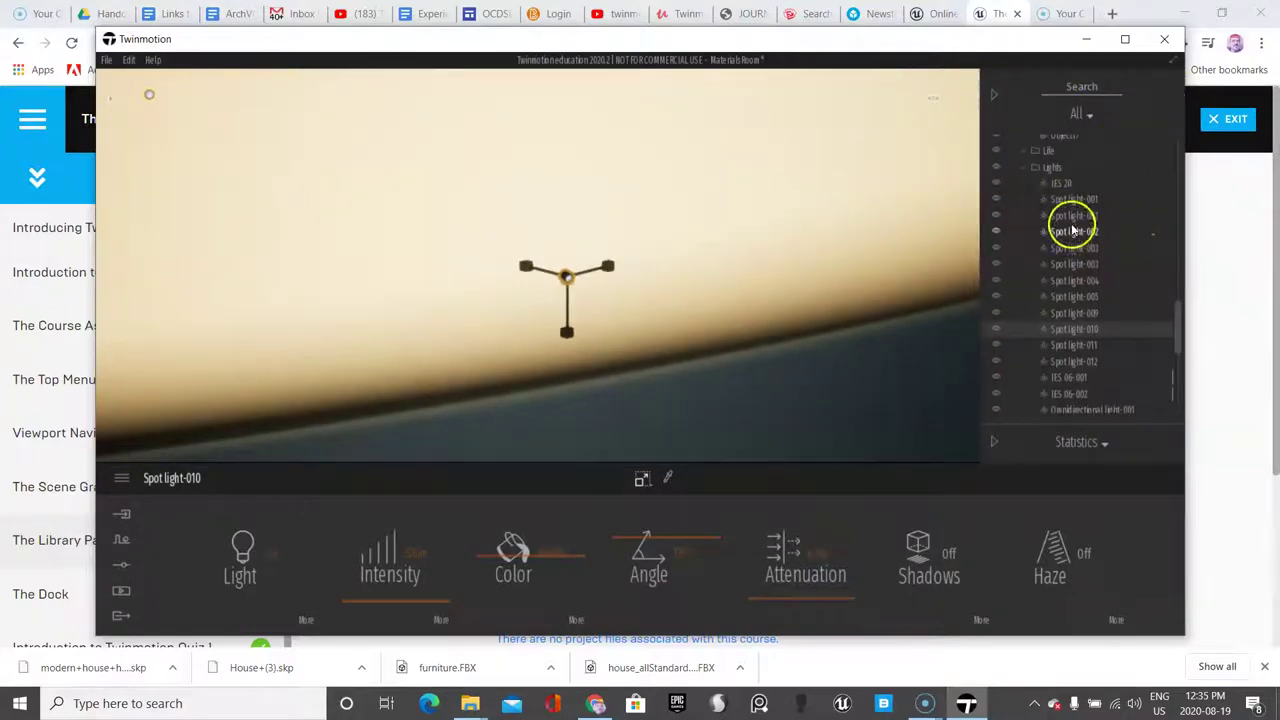
{"action": "scroll", "coordinate": [1072, 290], "scroll_direction": "down", "scroll_amount": 2}
{"action": "left_click", "coordinate": [1075, 352]}
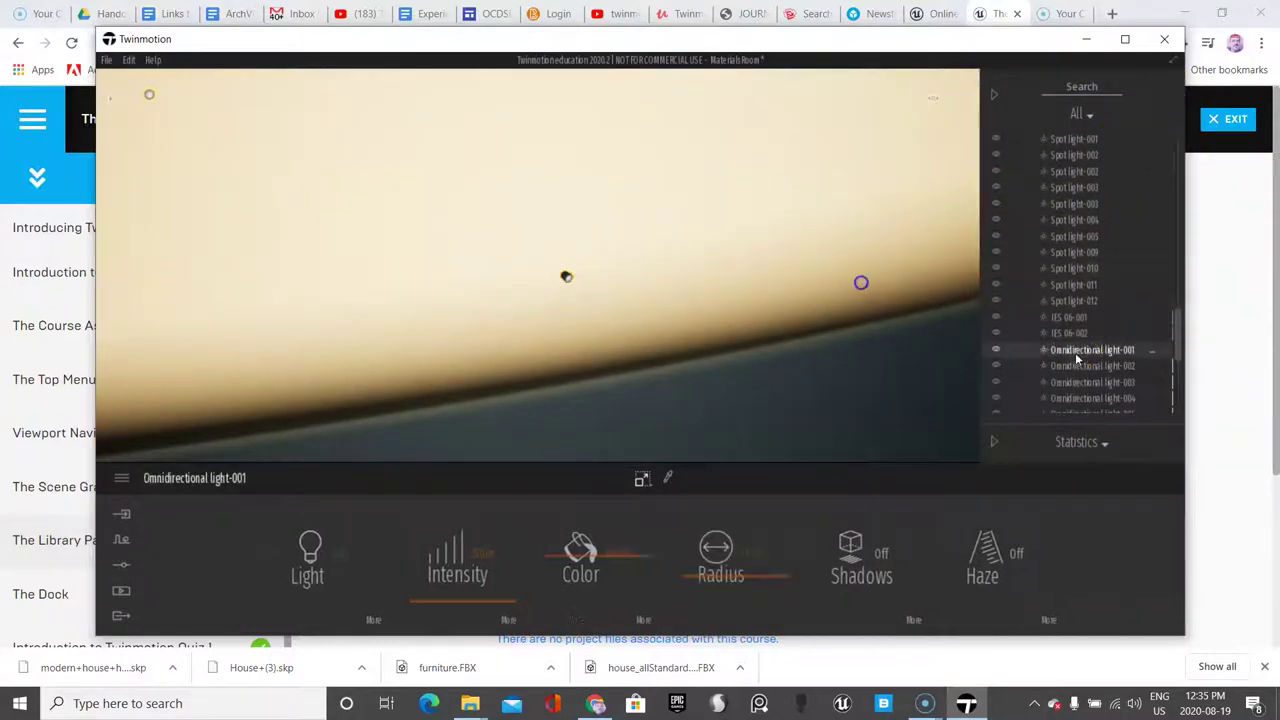
{"action": "double_click", "coordinate": [1075, 352]}
Find the Brian Worker character in the scene graph's Characters folder, focus the camera on it and move in close.
{"action": "scroll", "coordinate": [1057, 316], "scroll_direction": "down", "scroll_amount": 2}
{"action": "scroll", "coordinate": [1060, 318], "scroll_direction": "down", "scroll_amount": 3}
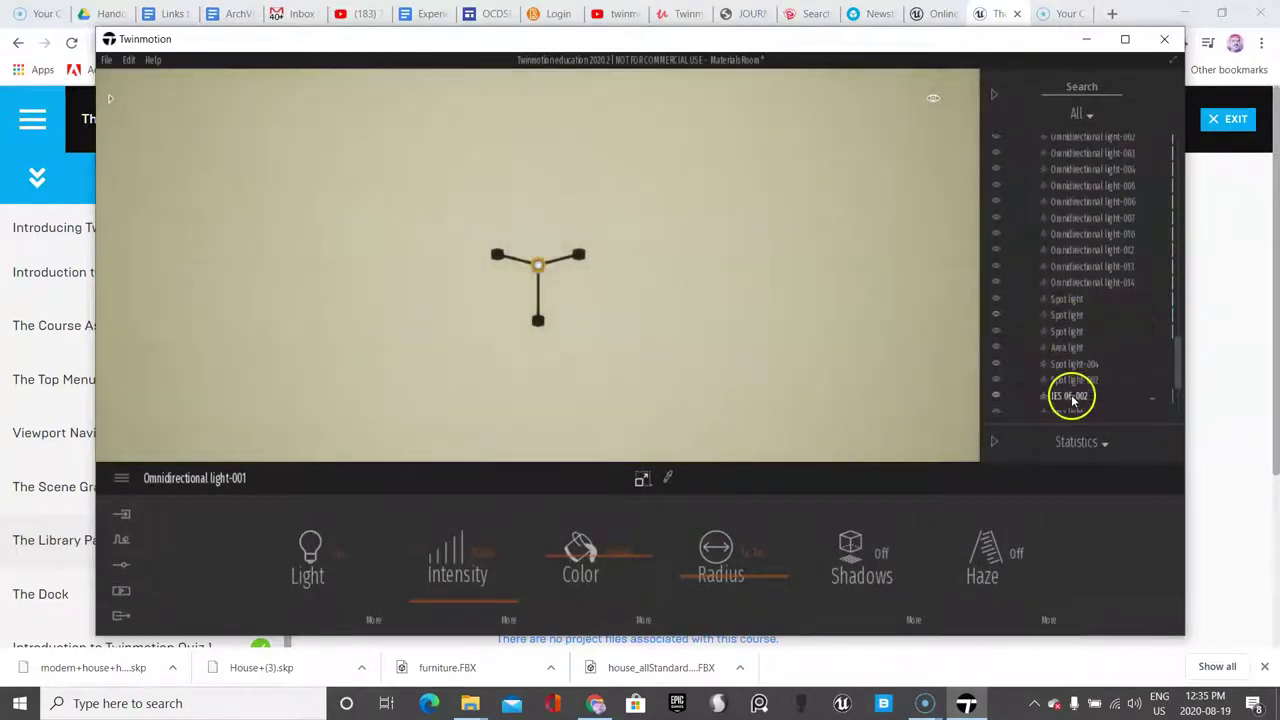
{"action": "scroll", "coordinate": [1071, 394], "scroll_direction": "down", "scroll_amount": 1}
{"action": "scroll", "coordinate": [1072, 397], "scroll_direction": "down", "scroll_amount": 4}
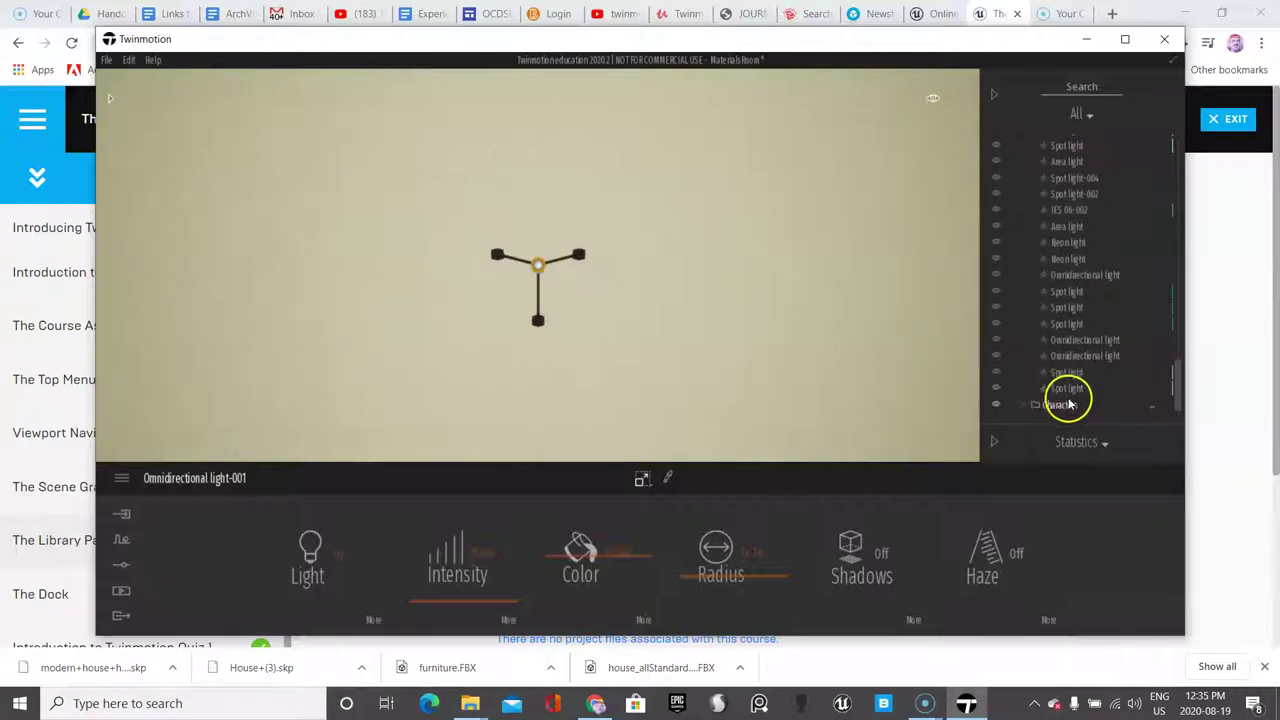
{"action": "scroll", "coordinate": [1060, 394], "scroll_direction": "down", "scroll_amount": 2}
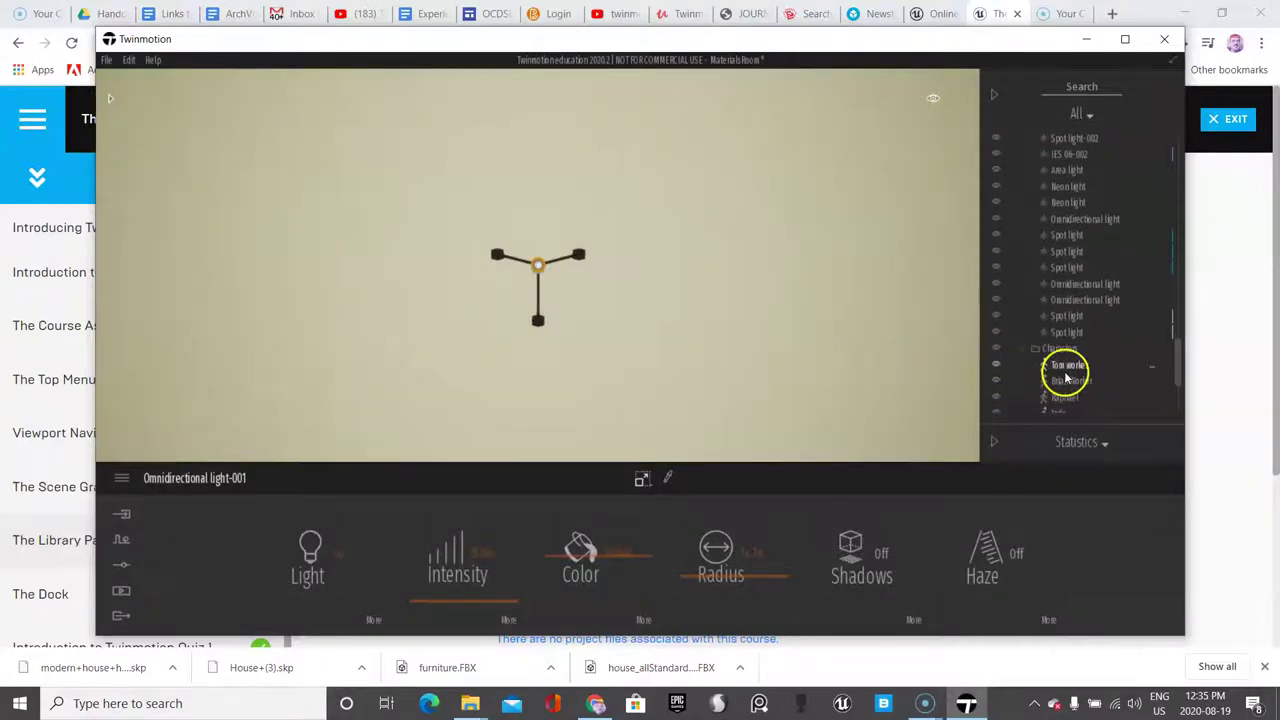
{"action": "left_click", "coordinate": [1067, 377]}
{"action": "double_click", "coordinate": [1067, 377]}
{"action": "scroll", "coordinate": [773, 284], "scroll_direction": "down", "scroll_amount": 3}
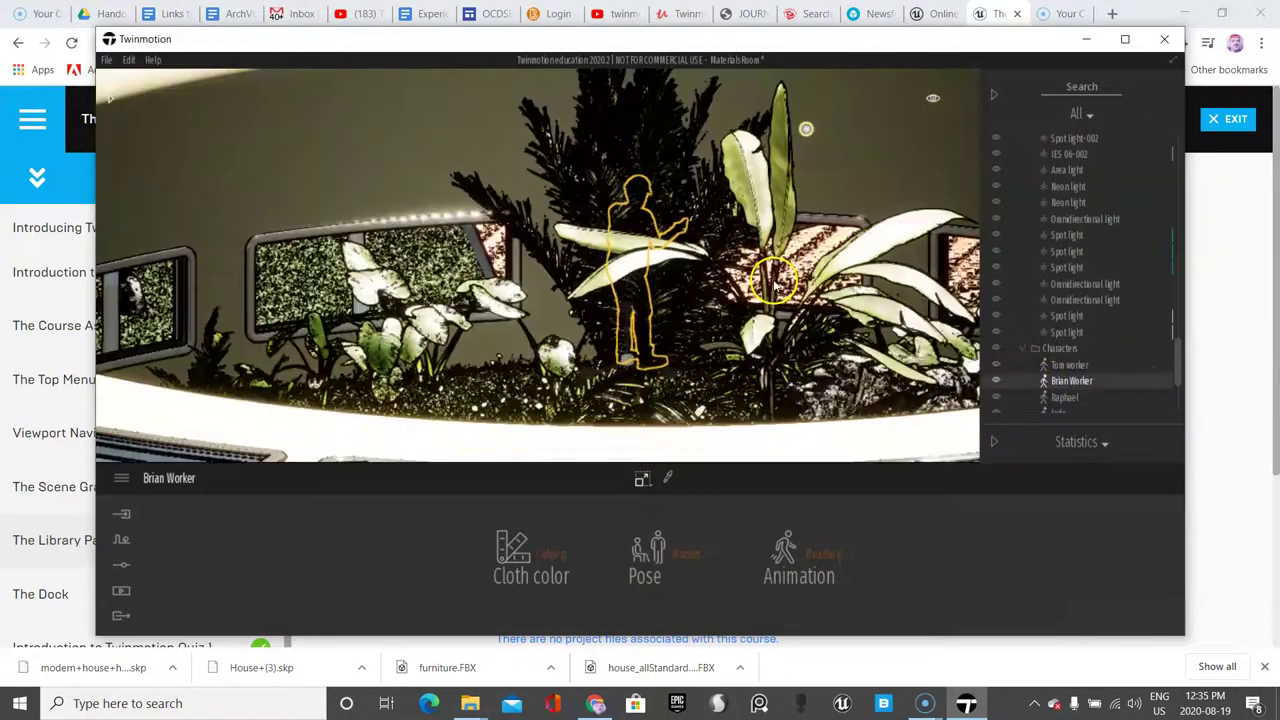
{"action": "scroll", "coordinate": [773, 285], "scroll_direction": "up", "scroll_amount": 1}
{"action": "scroll", "coordinate": [773, 285], "scroll_direction": "down", "scroll_amount": 4}
{"action": "scroll", "coordinate": [773, 285], "scroll_direction": "up", "scroll_amount": 5}
{"action": "scroll", "coordinate": [772, 285], "scroll_direction": "up", "scroll_amount": 5}
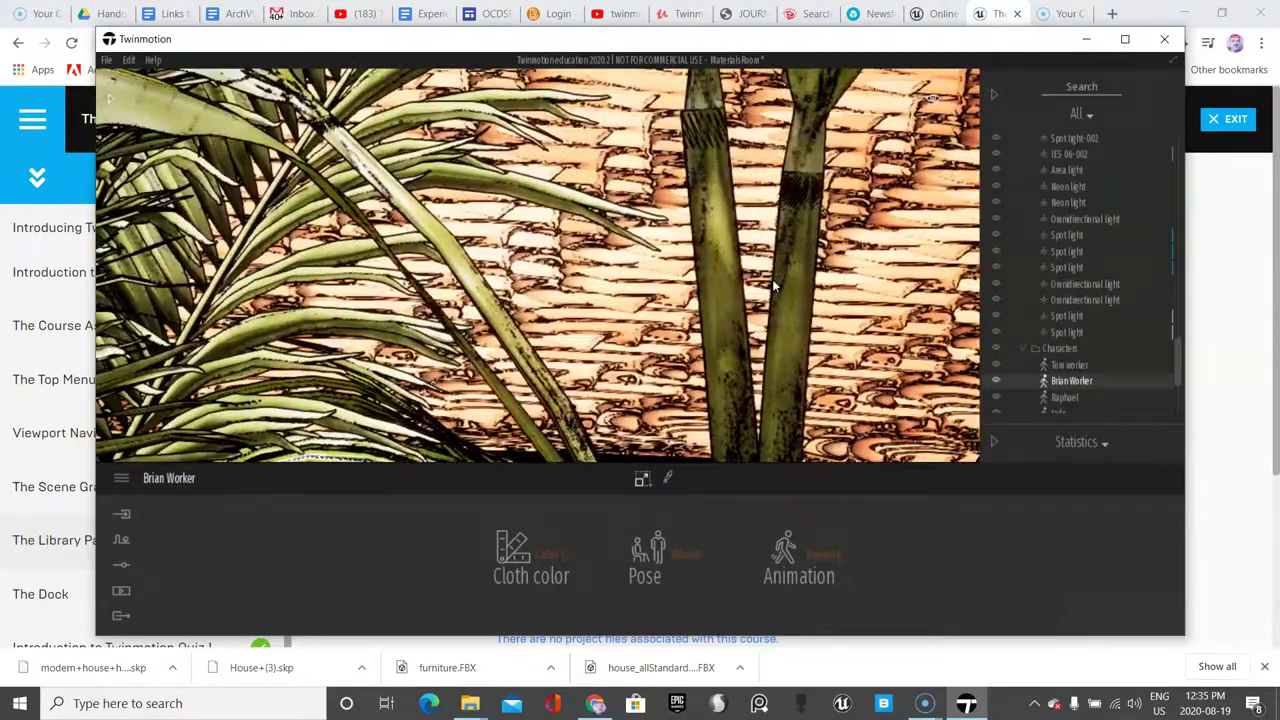
Look through the quick settings for preset views, clipping and BIMmotion VR, keeping the perspective view.
{"action": "scroll", "coordinate": [772, 279], "scroll_direction": "down", "scroll_amount": 2}
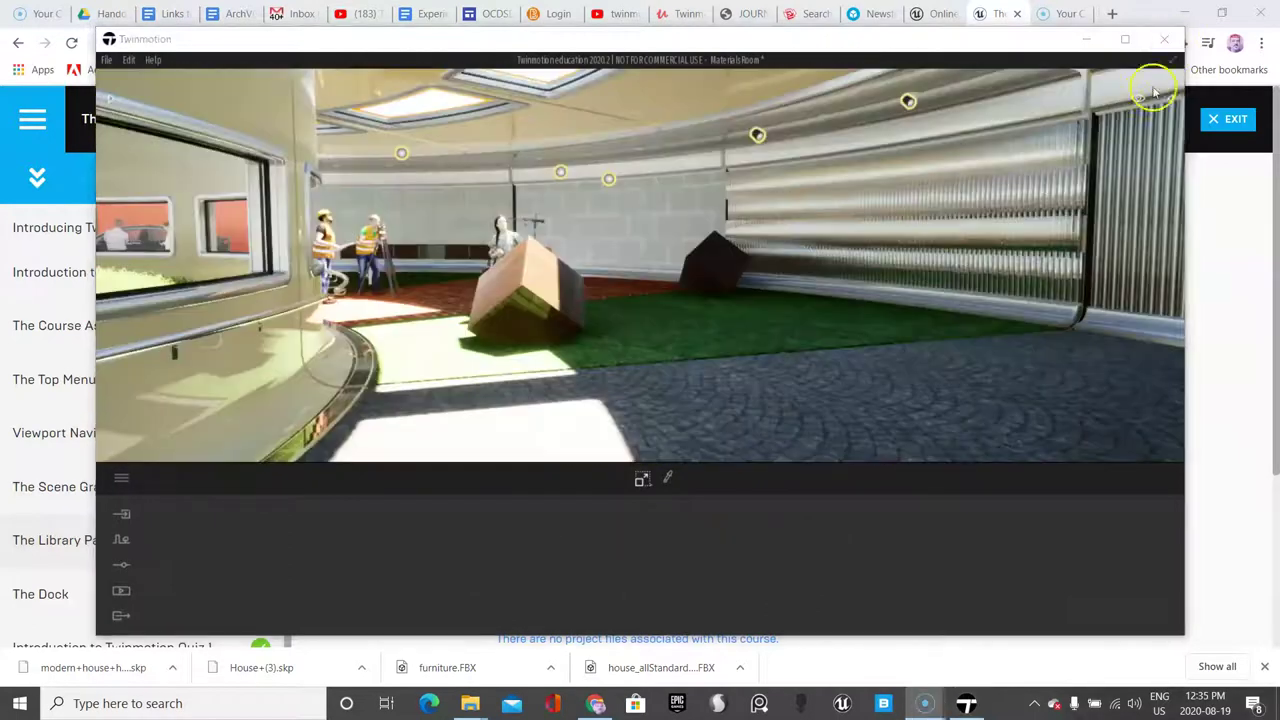
{"action": "mouse_move", "coordinate": [1133, 102]}
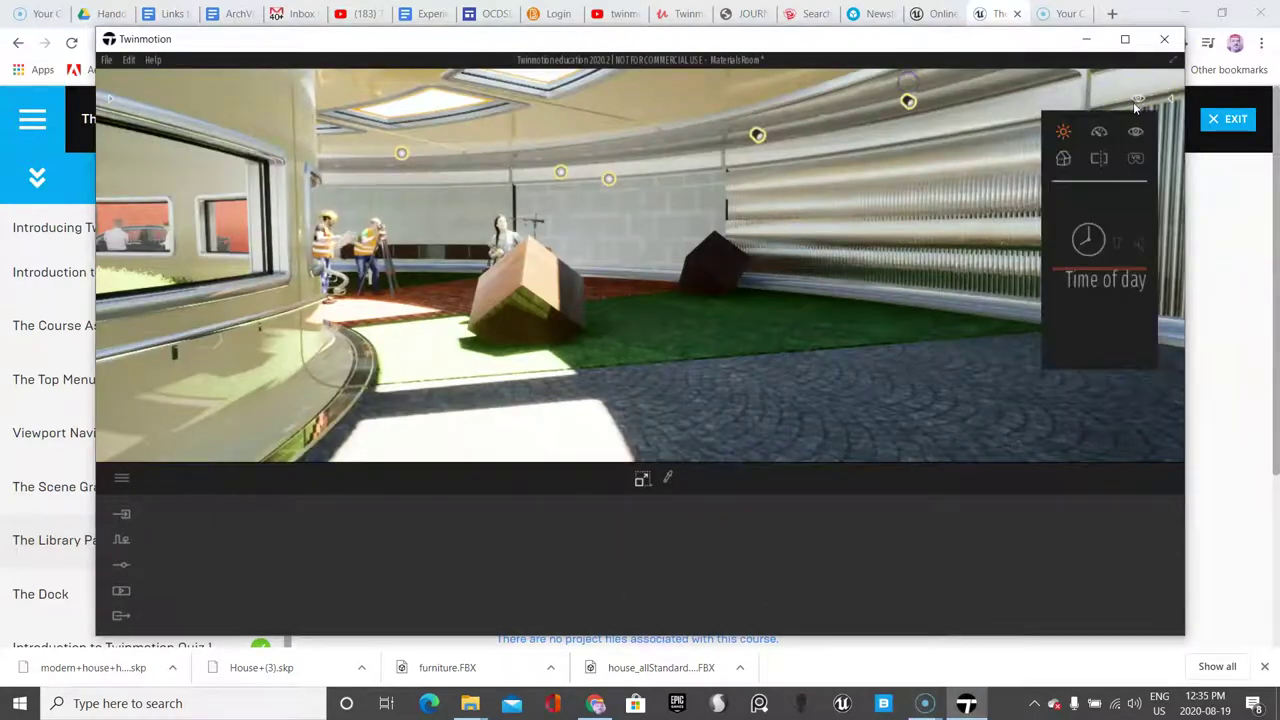
{"action": "left_click", "coordinate": [1064, 158]}
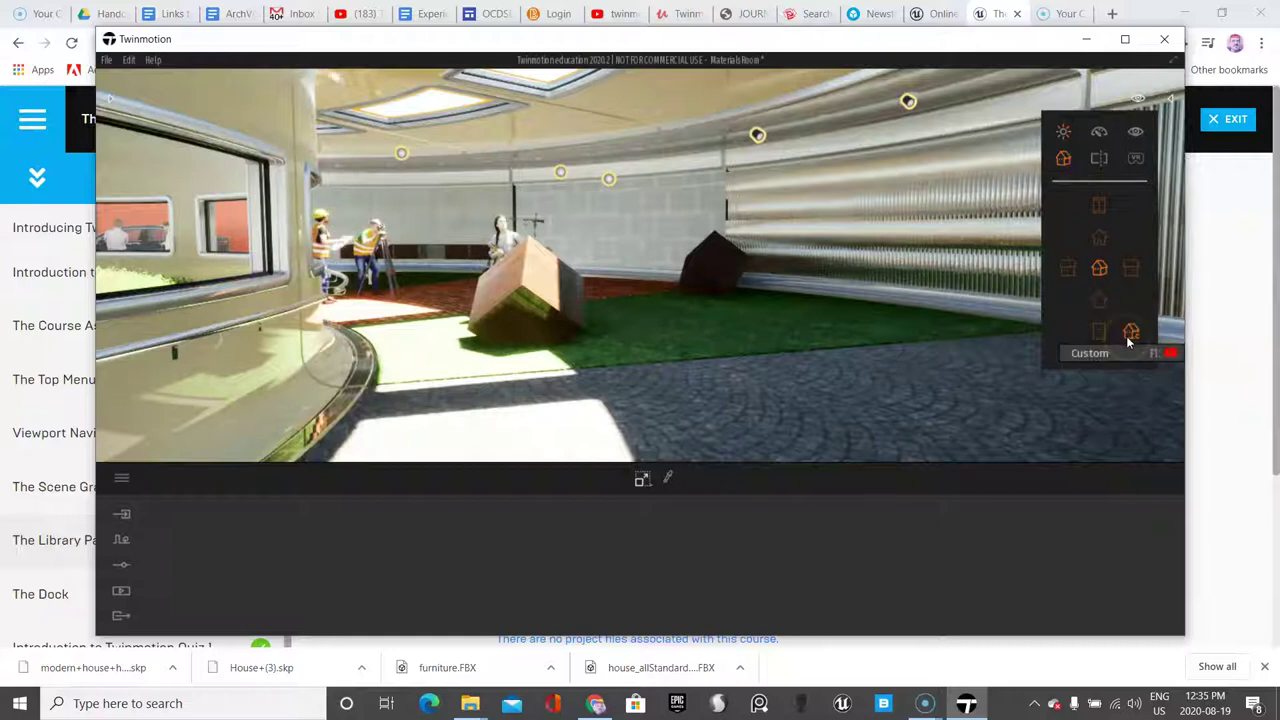
{"action": "left_click", "coordinate": [1101, 273]}
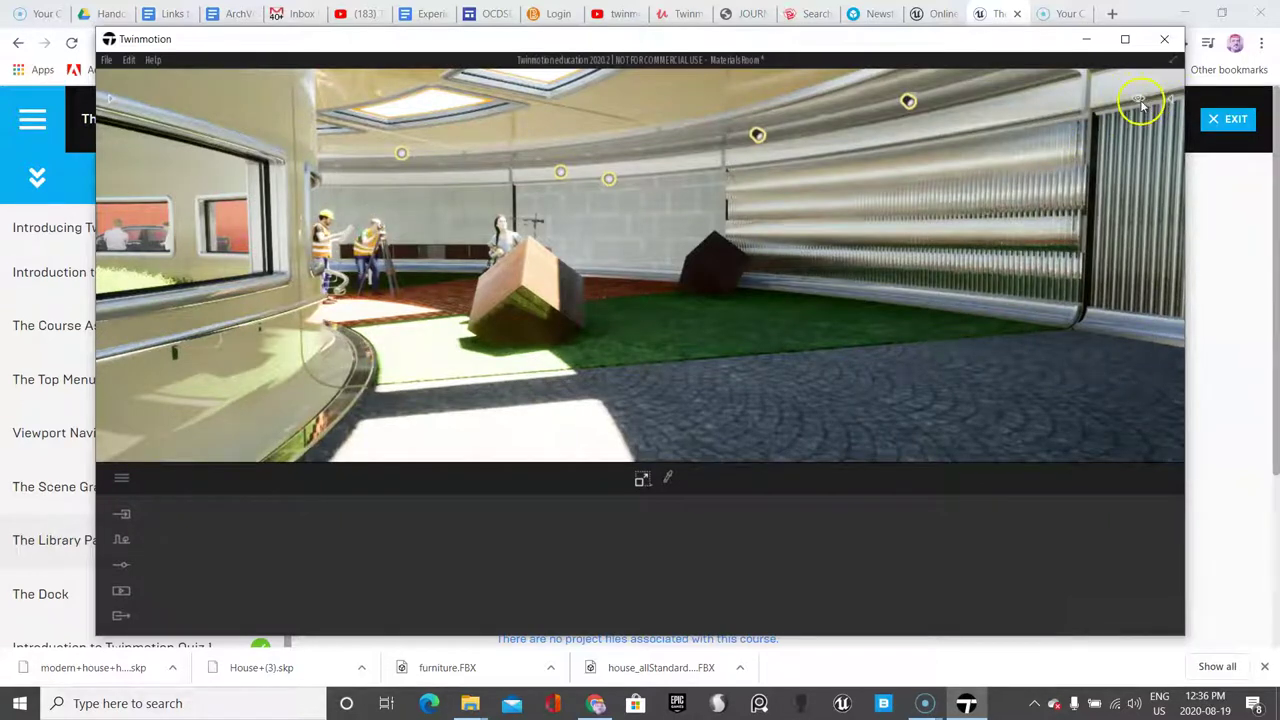
{"action": "mouse_move", "coordinate": [1140, 103]}
{"action": "left_click", "coordinate": [1098, 158]}
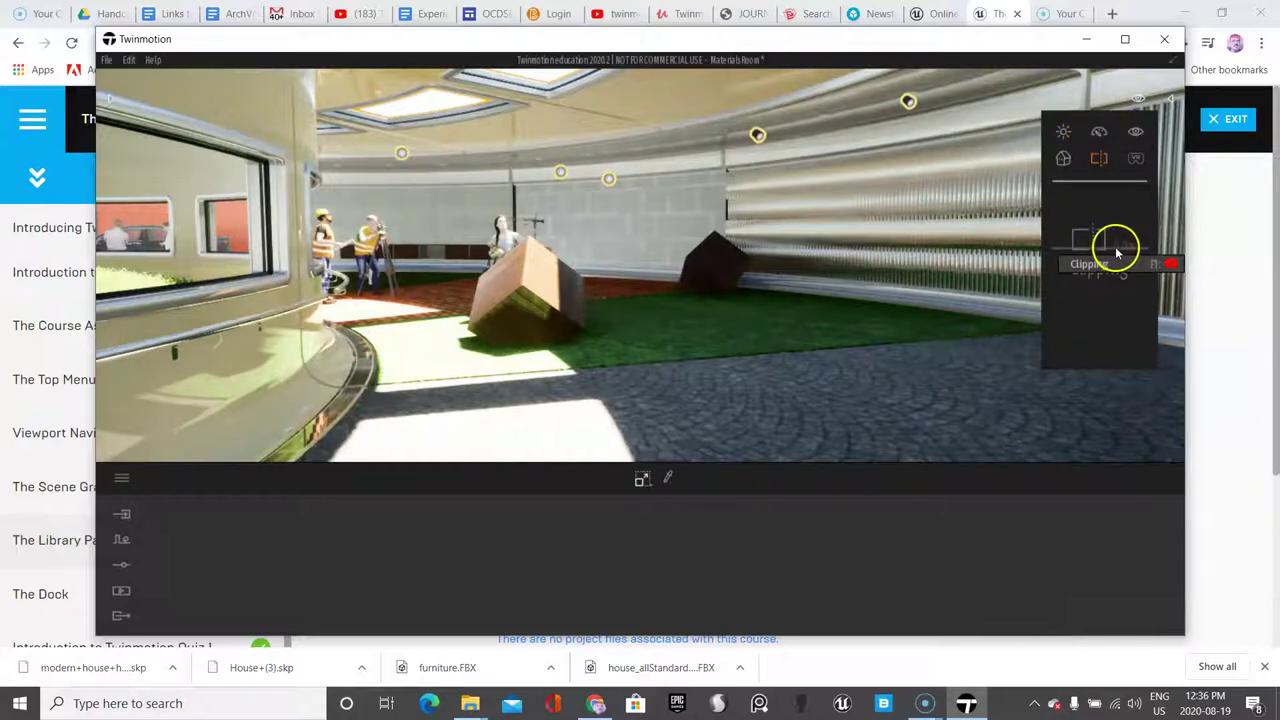
{"action": "left_click", "coordinate": [1135, 160]}
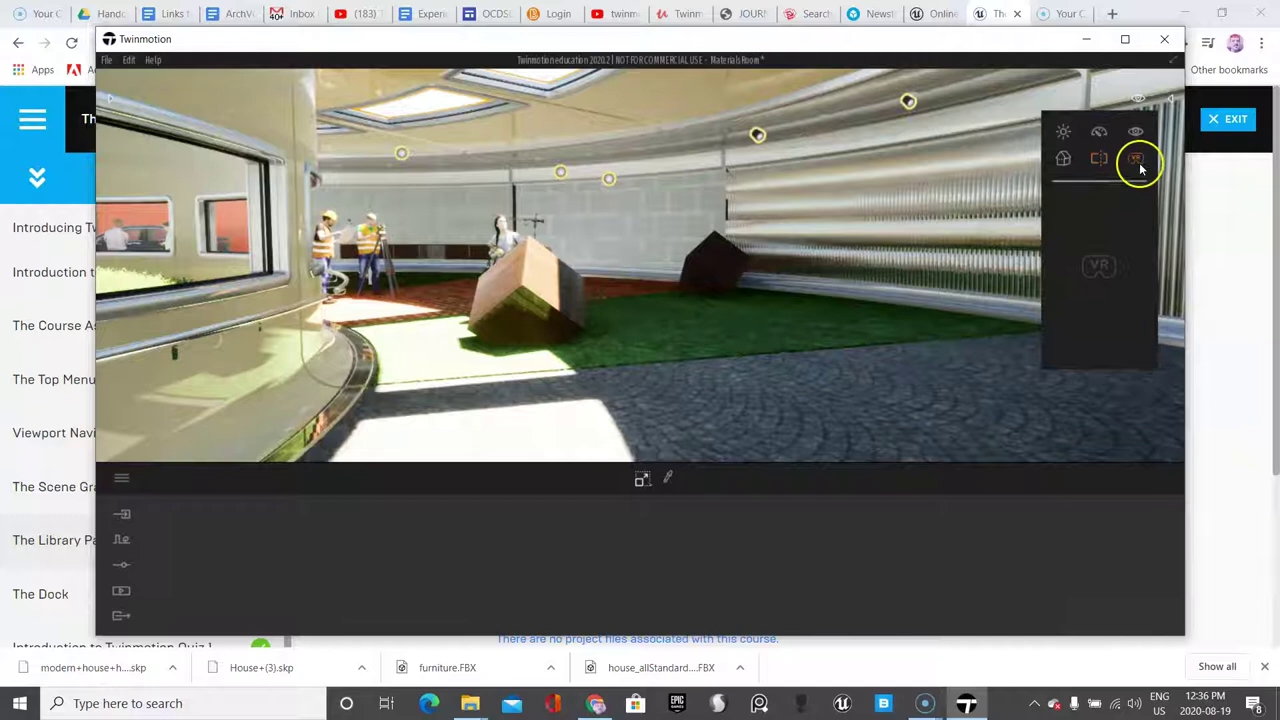
{"action": "left_click", "coordinate": [1135, 160]}
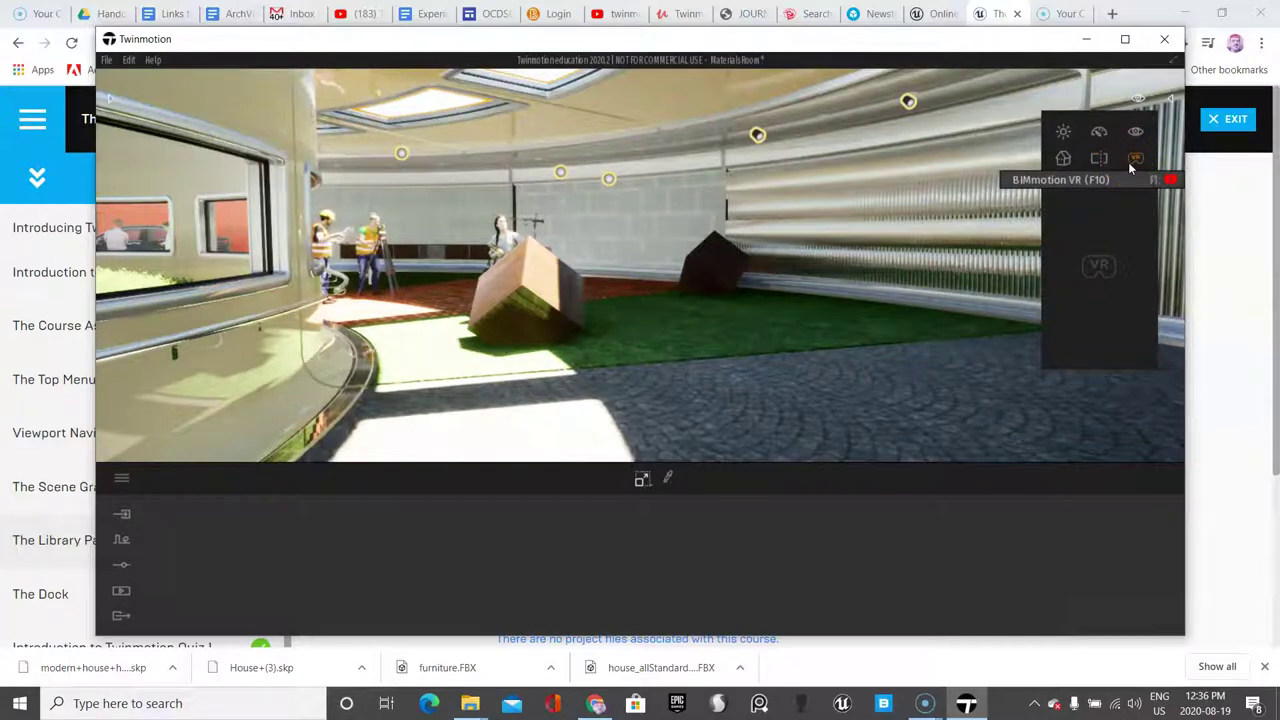
{"action": "left_click", "coordinate": [963, 301]}
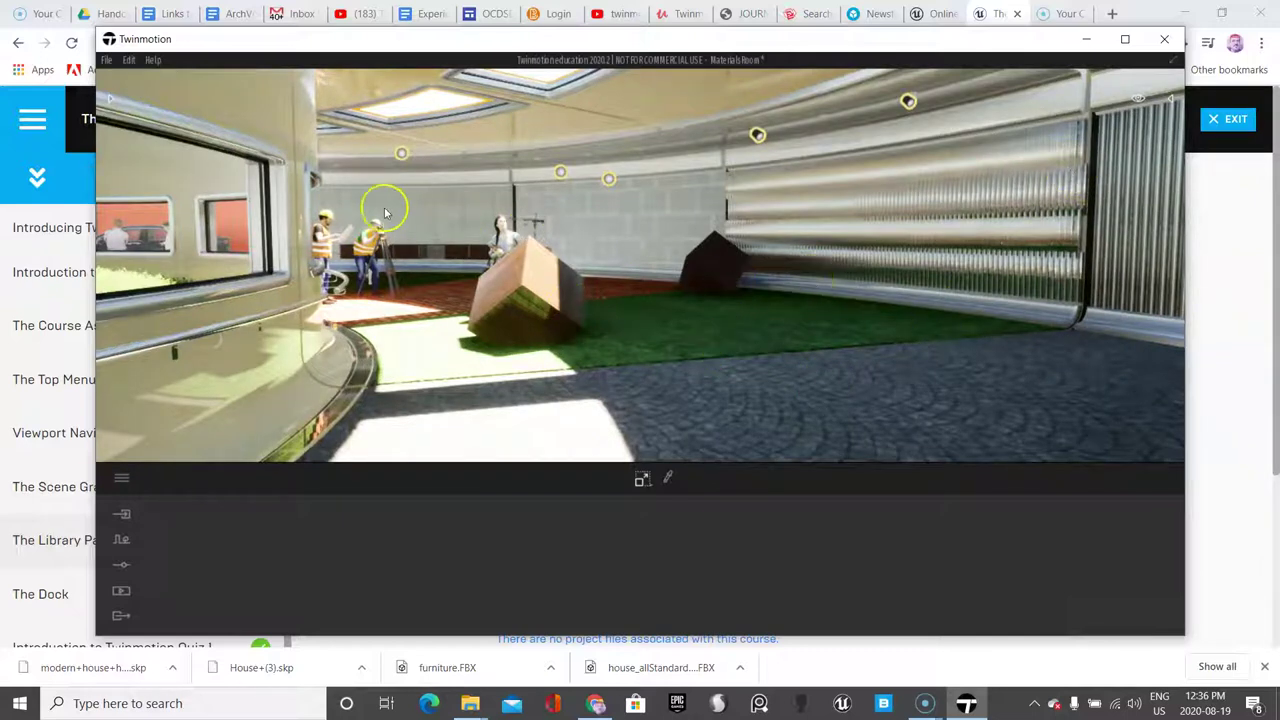
Select the standing woman beside the wooden cube and focus the camera on her.
{"action": "scroll", "coordinate": [406, 286], "scroll_direction": "down", "scroll_amount": 2}
{"action": "left_click_drag", "start_coordinate": [405, 285], "coordinate": [490, 265]}
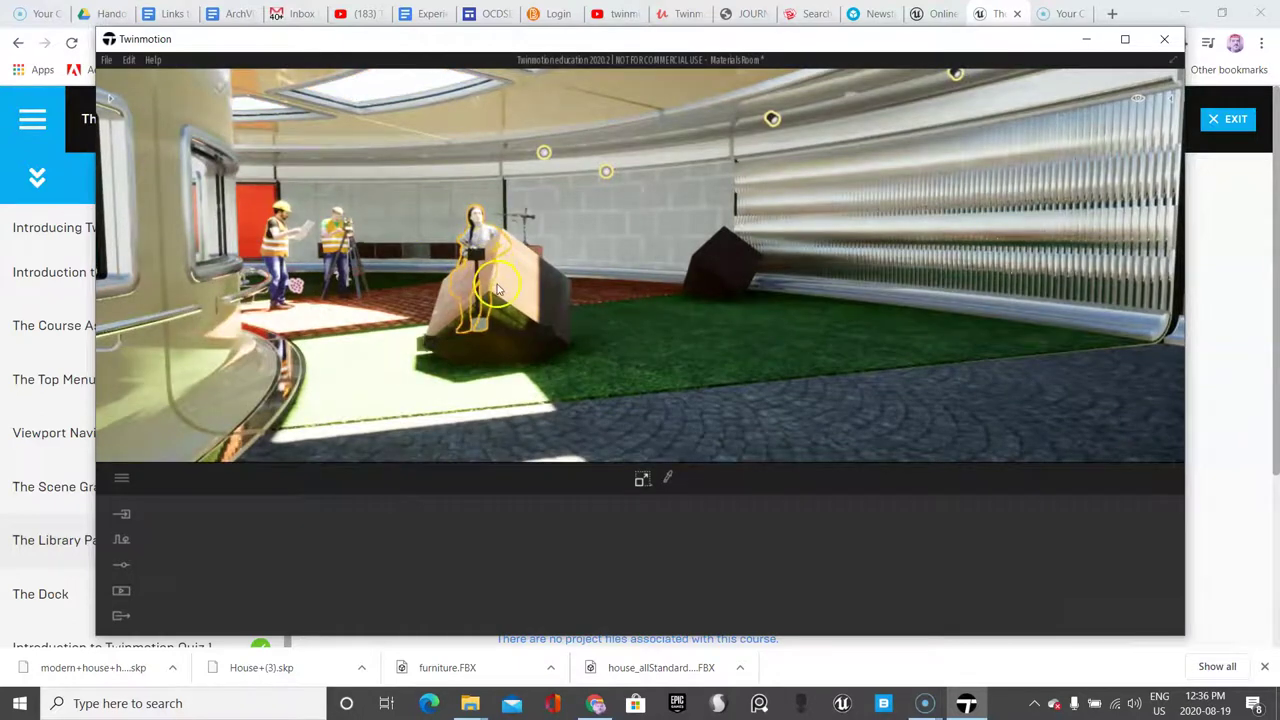
{"action": "scroll", "coordinate": [503, 298], "scroll_direction": "up", "scroll_amount": 1}
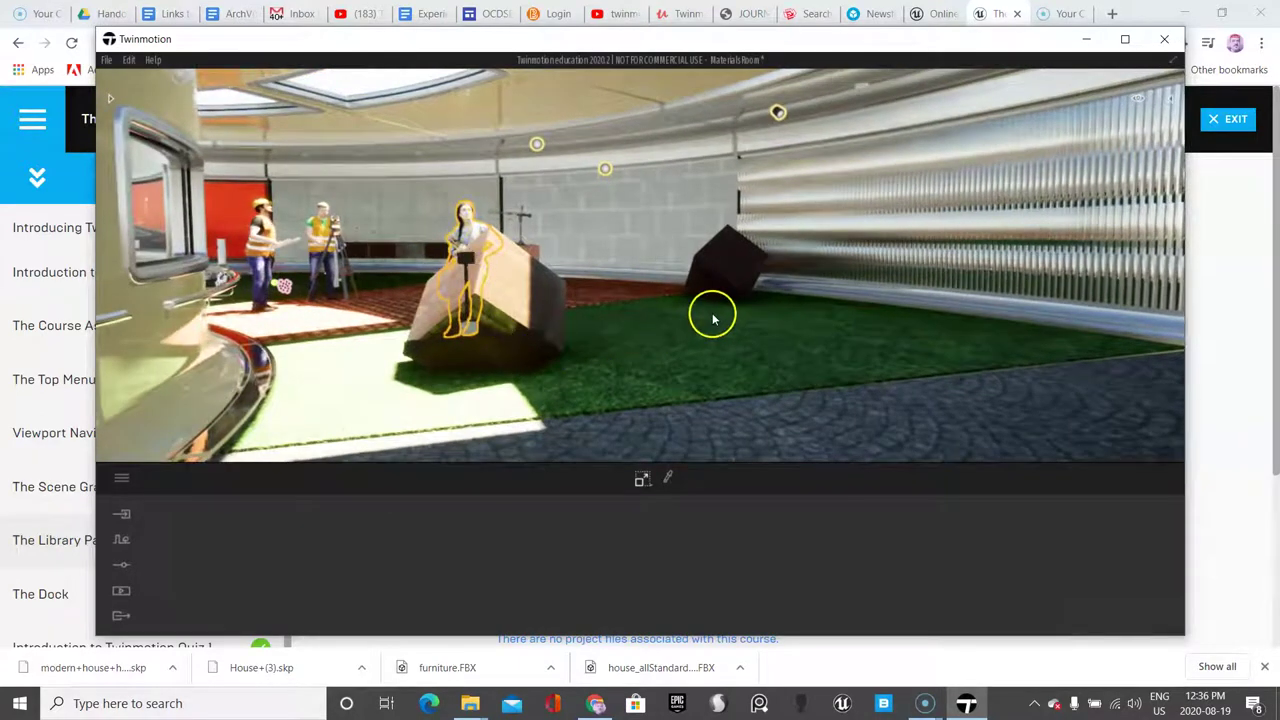
{"action": "key", "text": "f"}
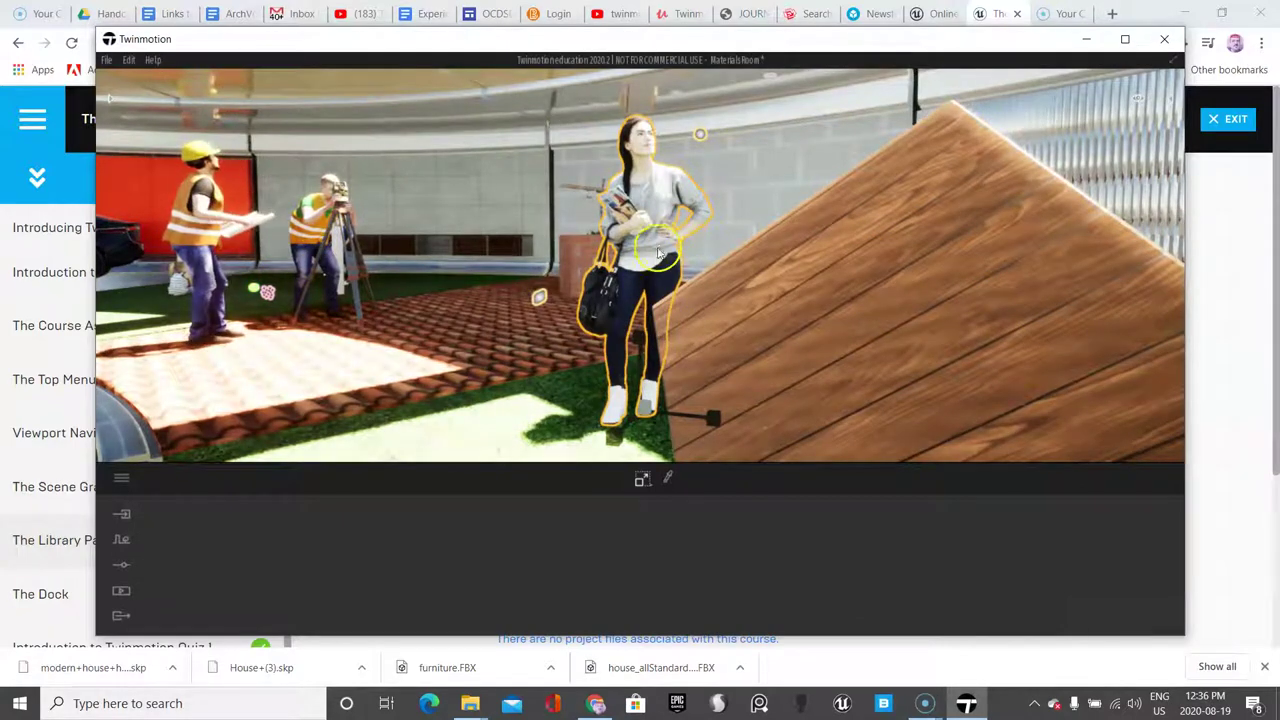
Select the Brian Worker character in the scene and set his pose to Idle.
{"action": "left_click", "coordinate": [208, 280]}
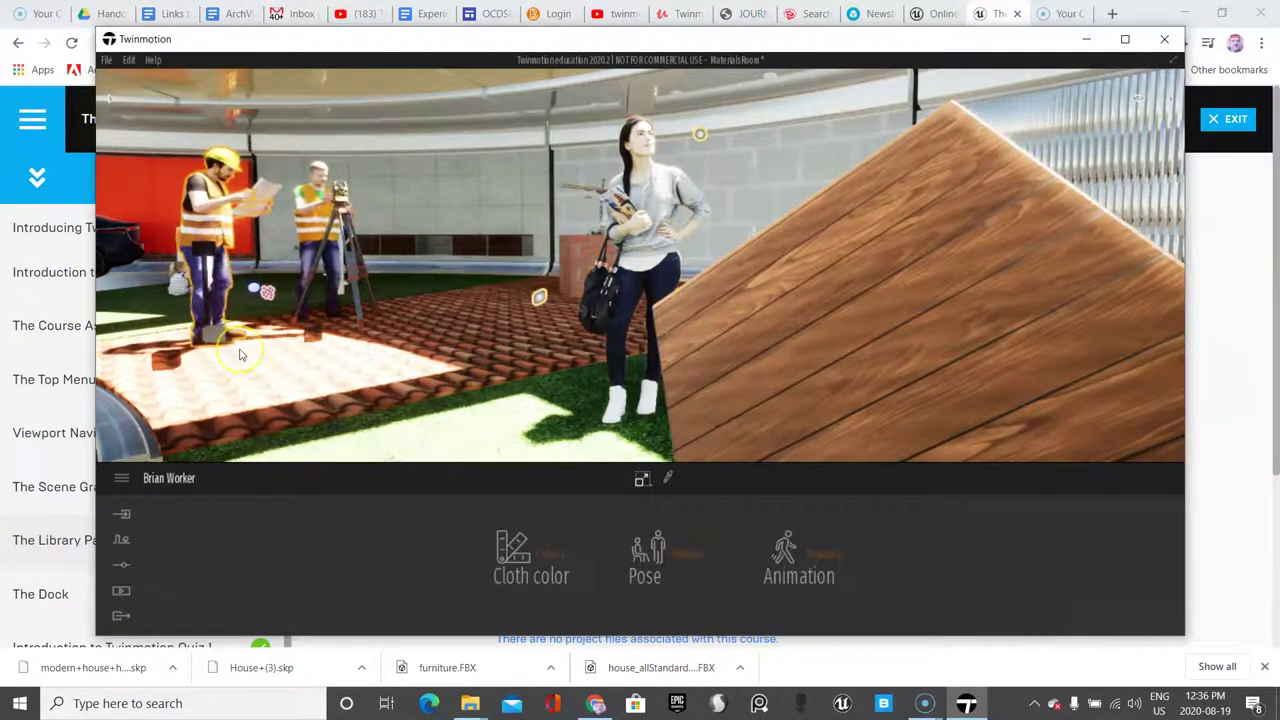
{"action": "scroll", "coordinate": [249, 357], "scroll_direction": "down", "scroll_amount": 1}
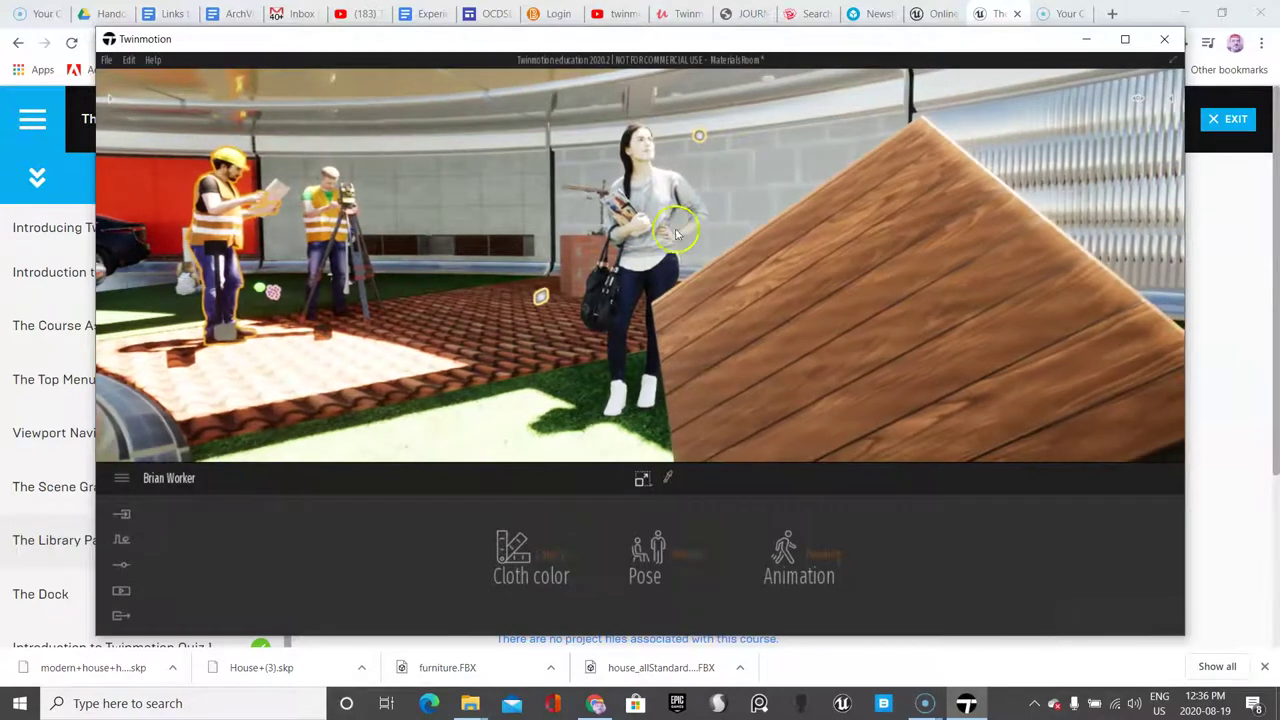
{"action": "left_click", "coordinate": [651, 234]}
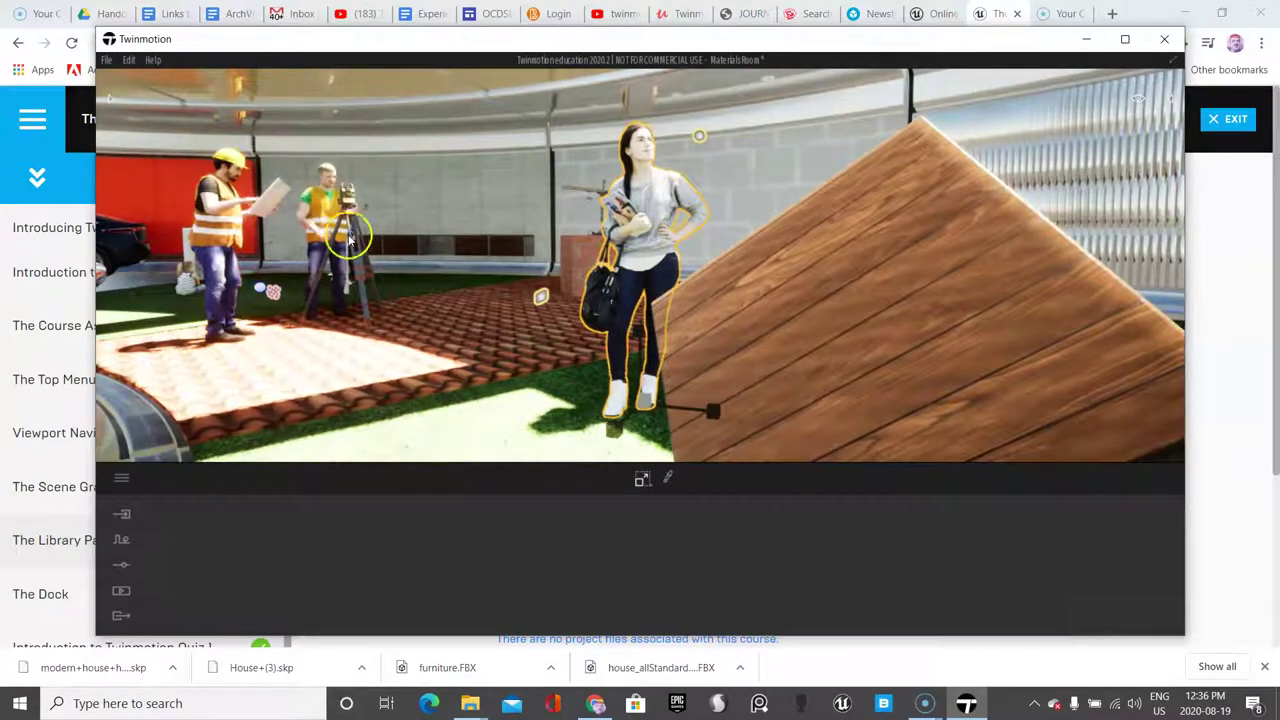
{"action": "left_click", "coordinate": [222, 237]}
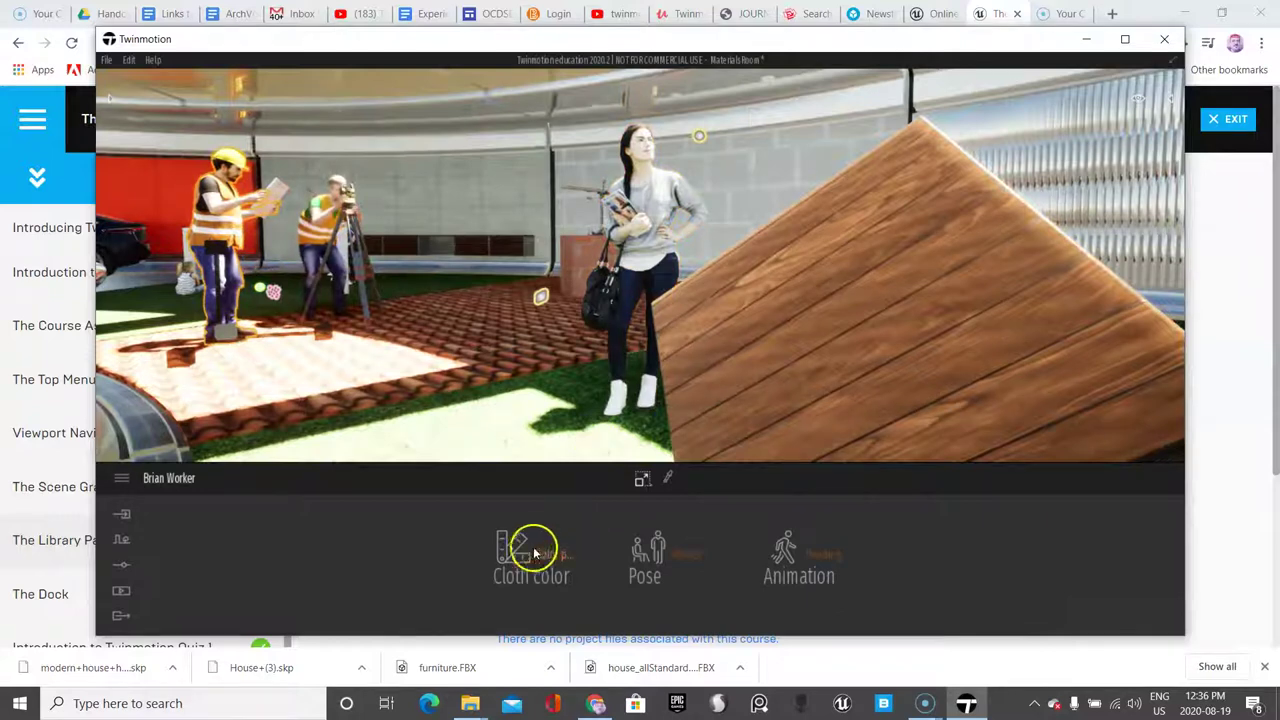
{"action": "left_click", "coordinate": [650, 565]}
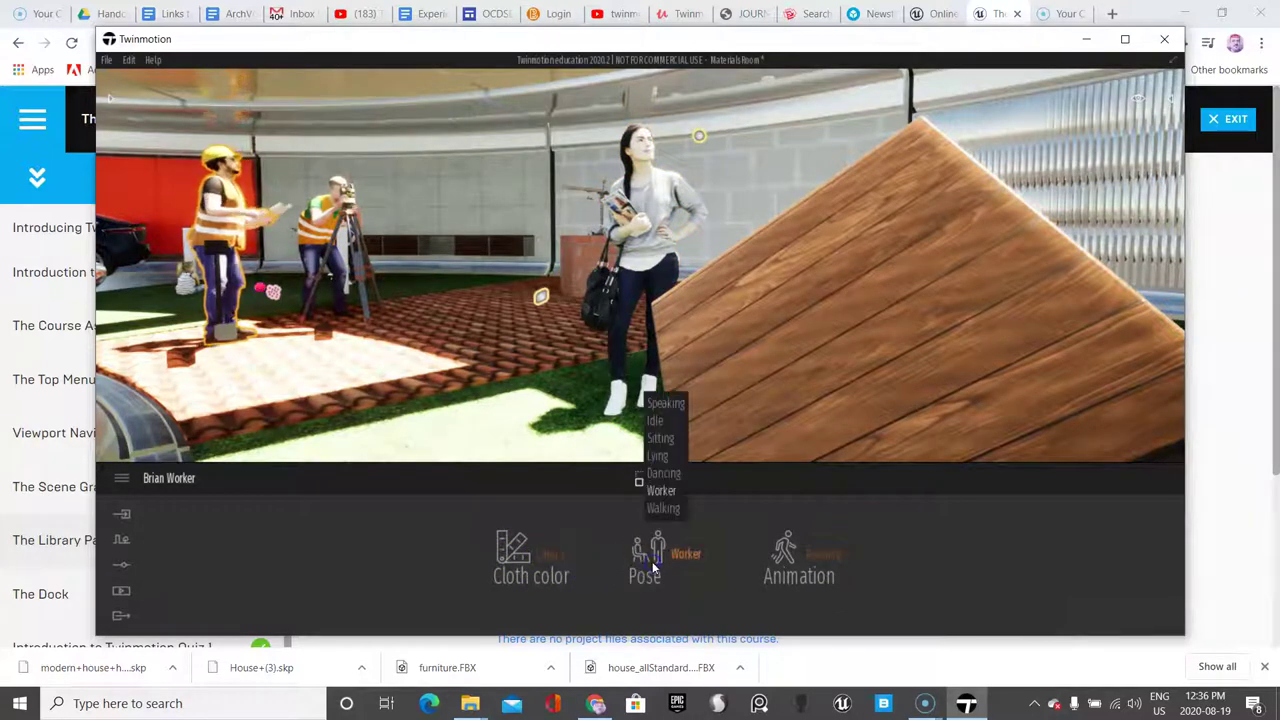
{"action": "left_click", "coordinate": [662, 424]}
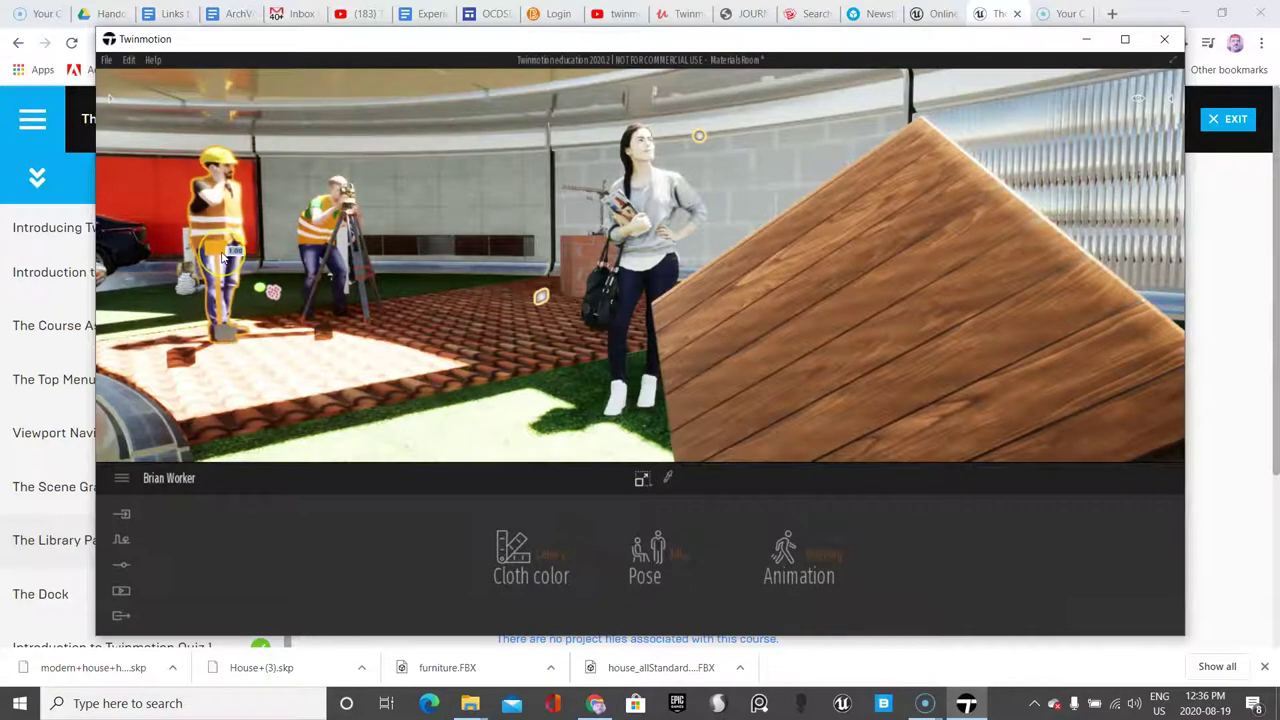
Browse the library's Characters category and its Cutout folder, return to the library's top level and hide the library.
{"action": "left_click", "coordinate": [112, 100]}
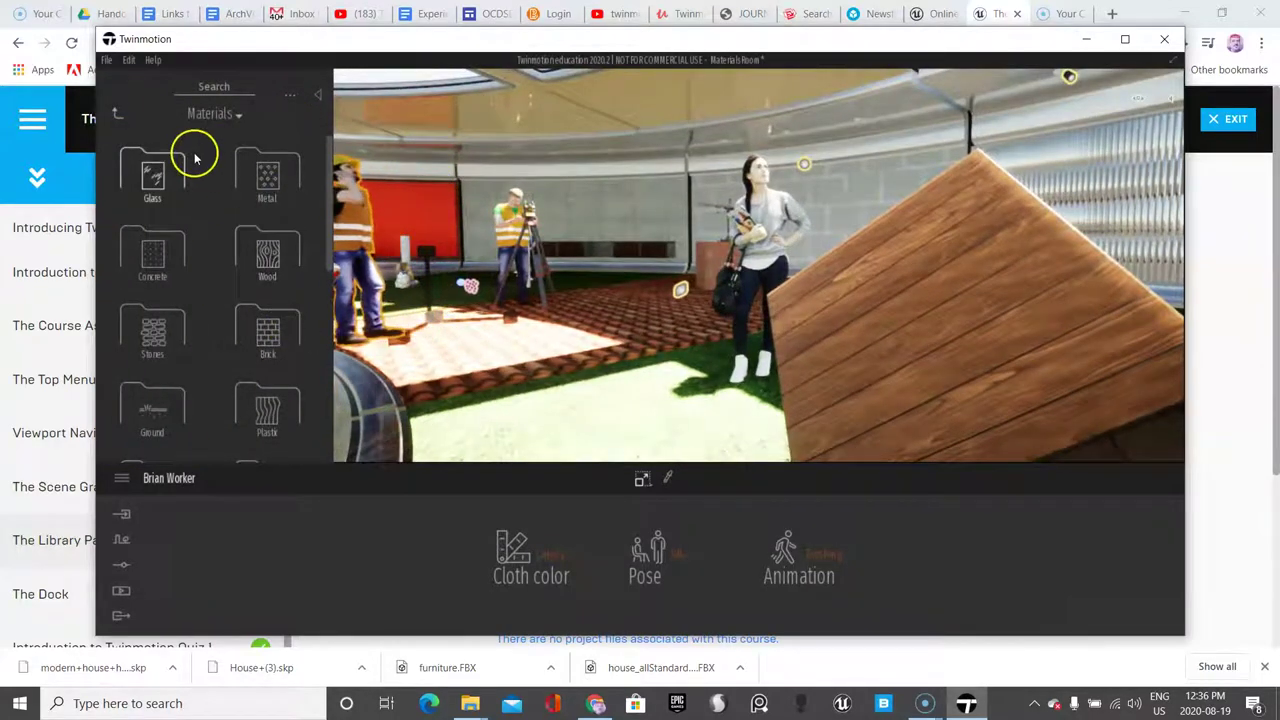
{"action": "left_click", "coordinate": [118, 115]}
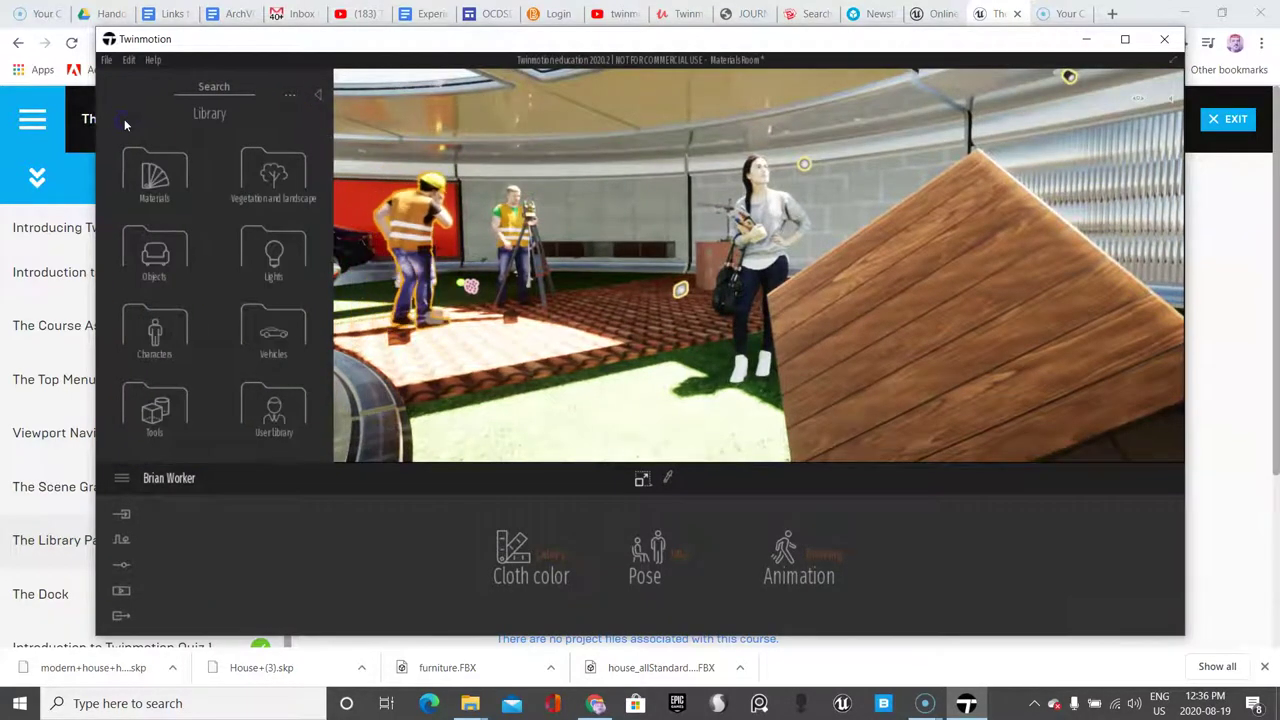
{"action": "left_click", "coordinate": [168, 356]}
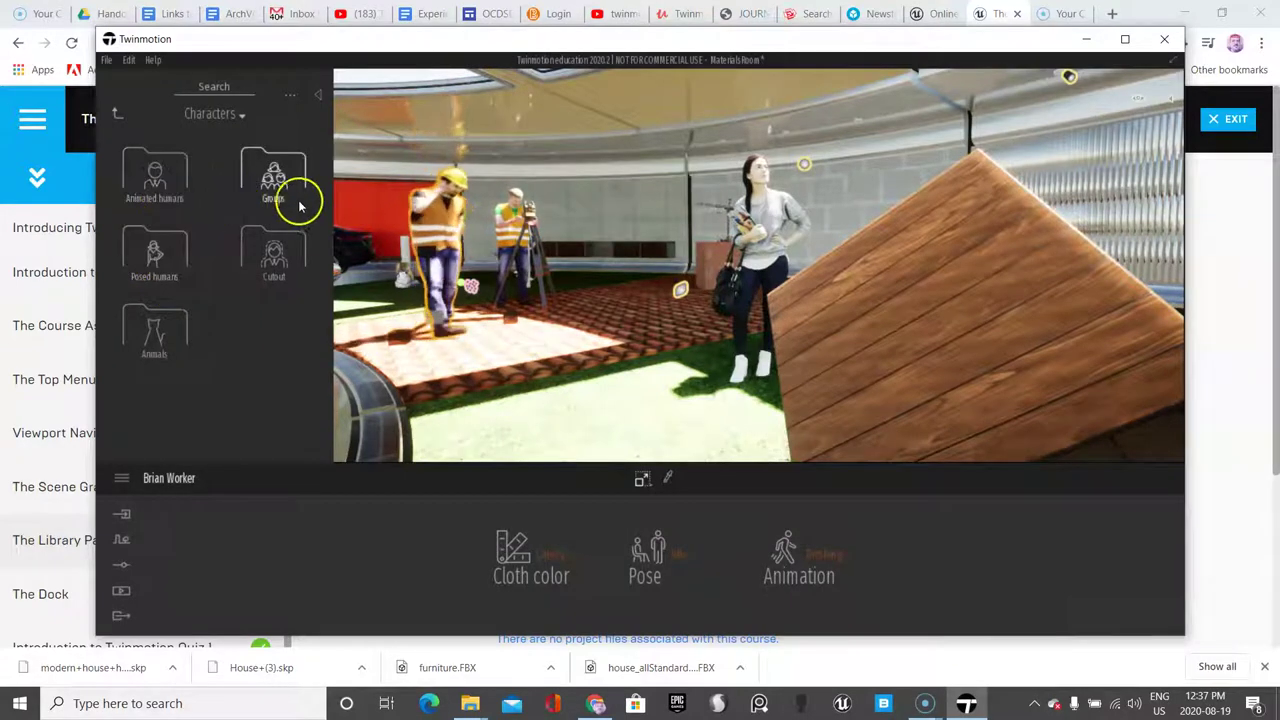
{"action": "left_click", "coordinate": [283, 268]}
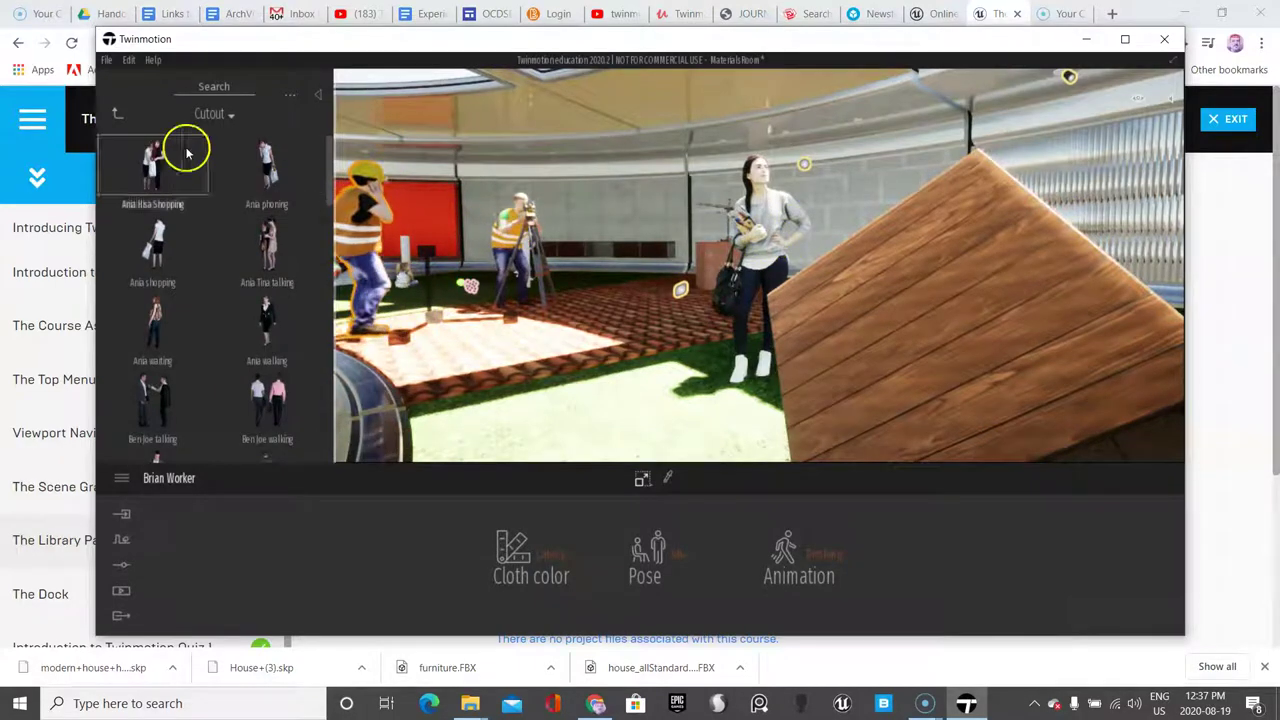
{"action": "left_click", "coordinate": [115, 118]}
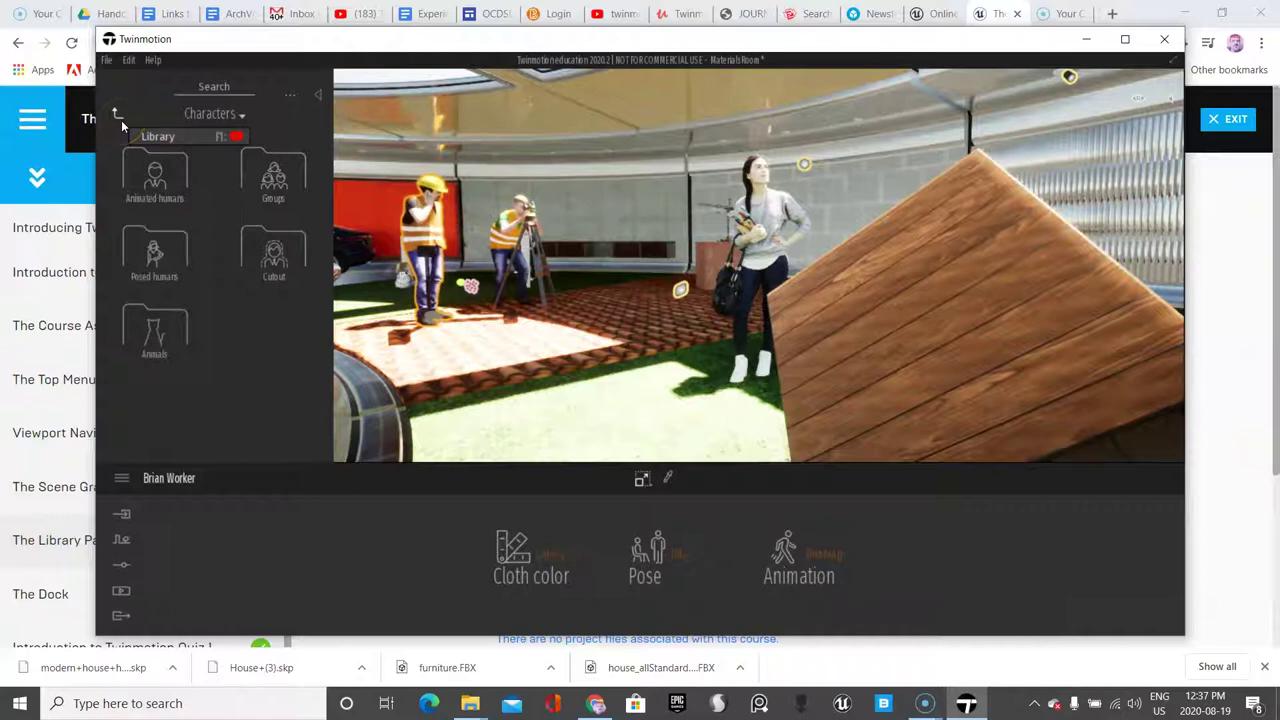
{"action": "left_click", "coordinate": [449, 235]}
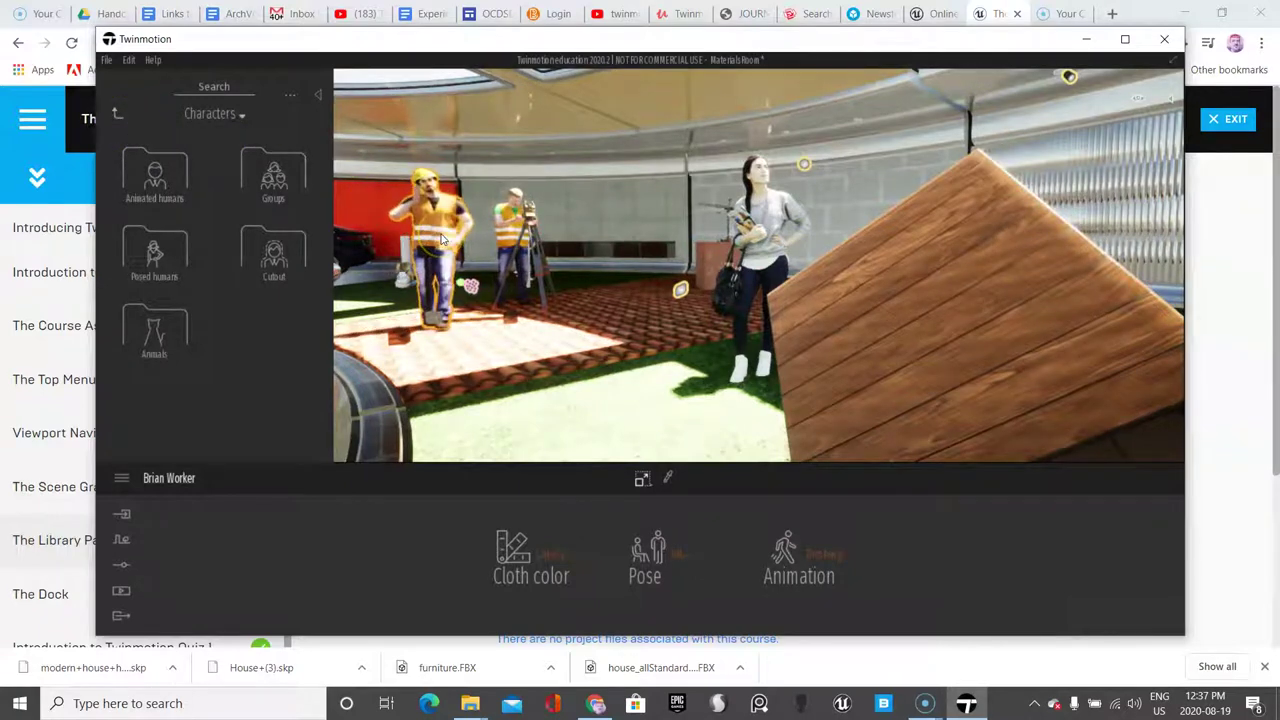
{"action": "left_click", "coordinate": [117, 113]}
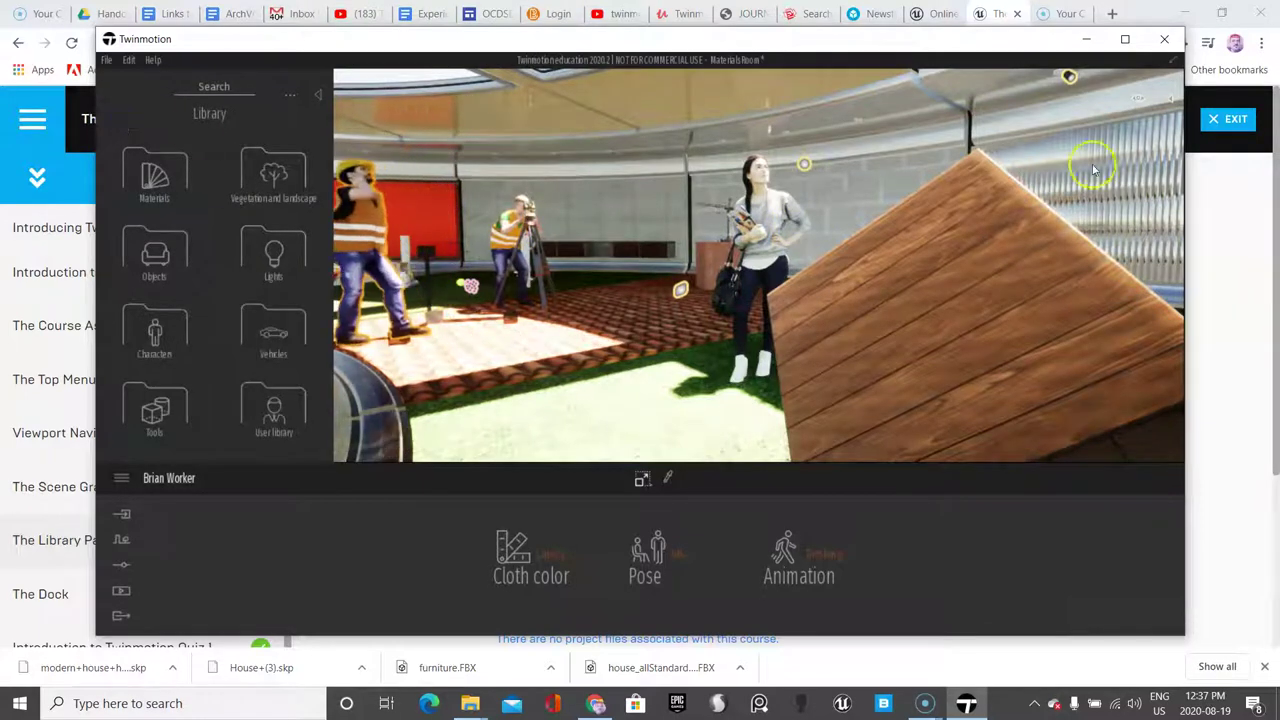
{"action": "left_click", "coordinate": [321, 97]}
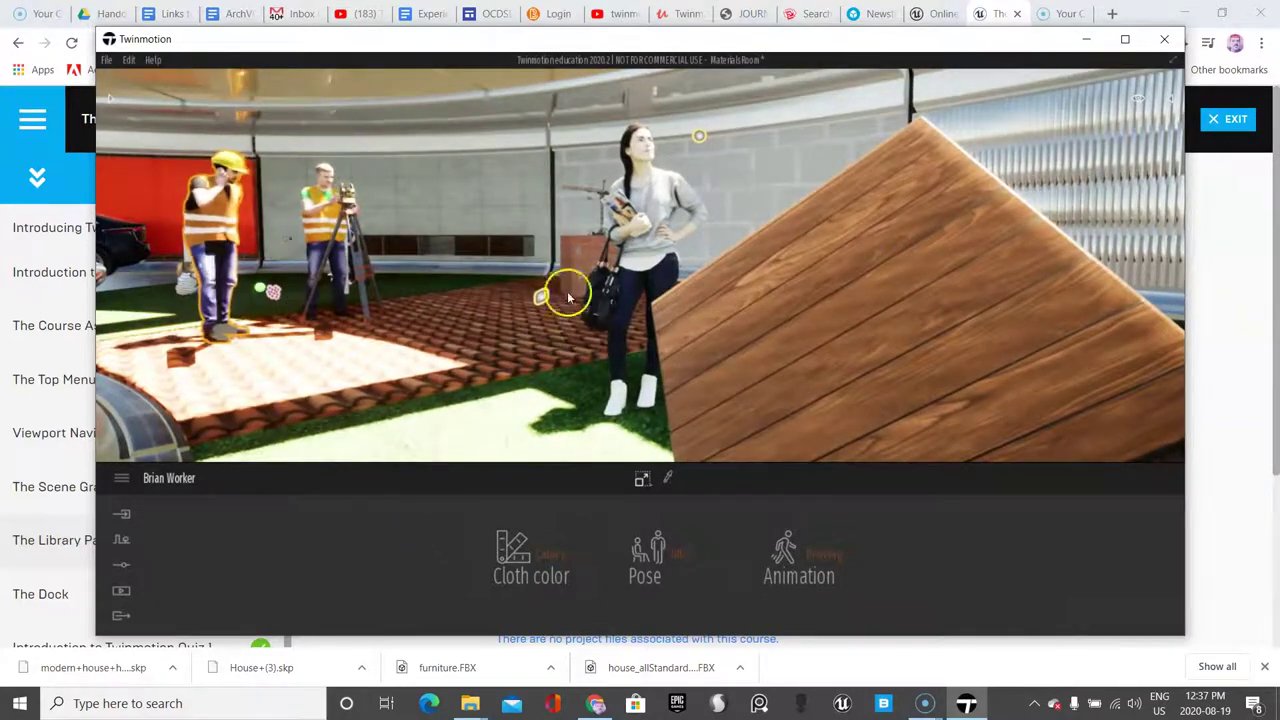
Show the scene graph and collapse its Scene, Items, Lights and Characters folders so only the top-level folders are listed.
{"action": "left_click", "coordinate": [1173, 99]}
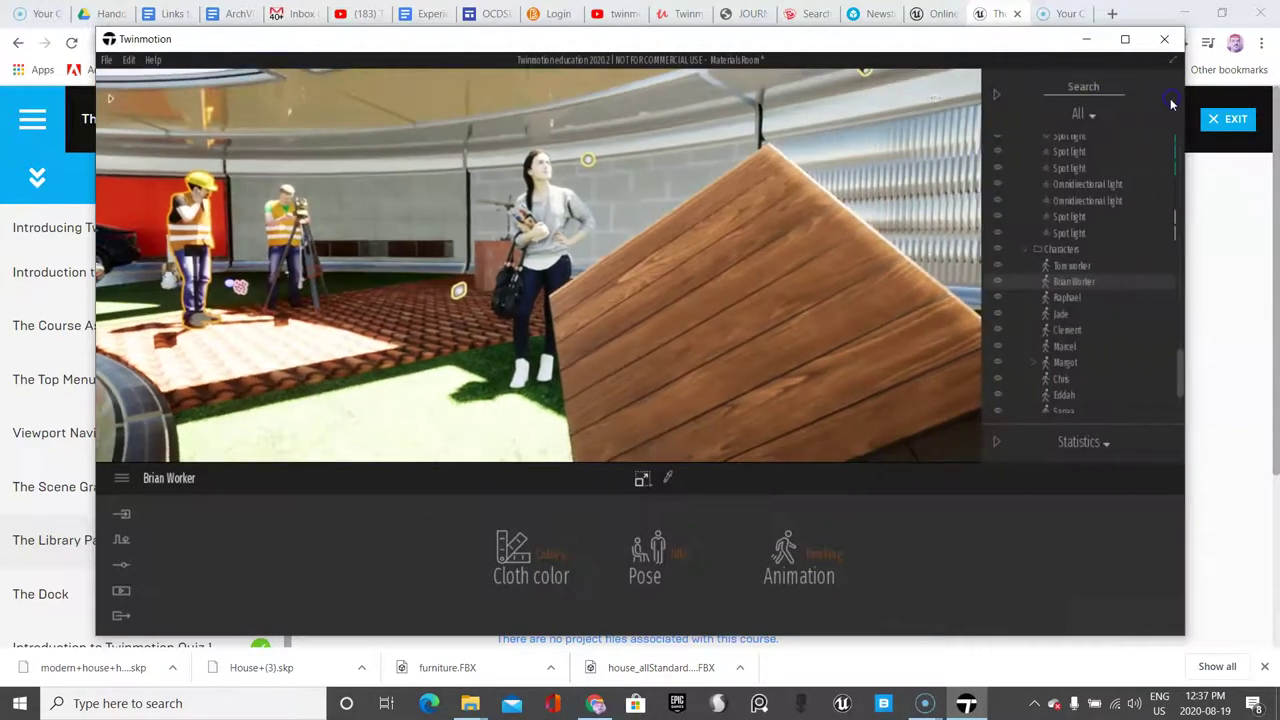
{"action": "scroll", "coordinate": [1113, 219], "scroll_direction": "up", "scroll_amount": 2}
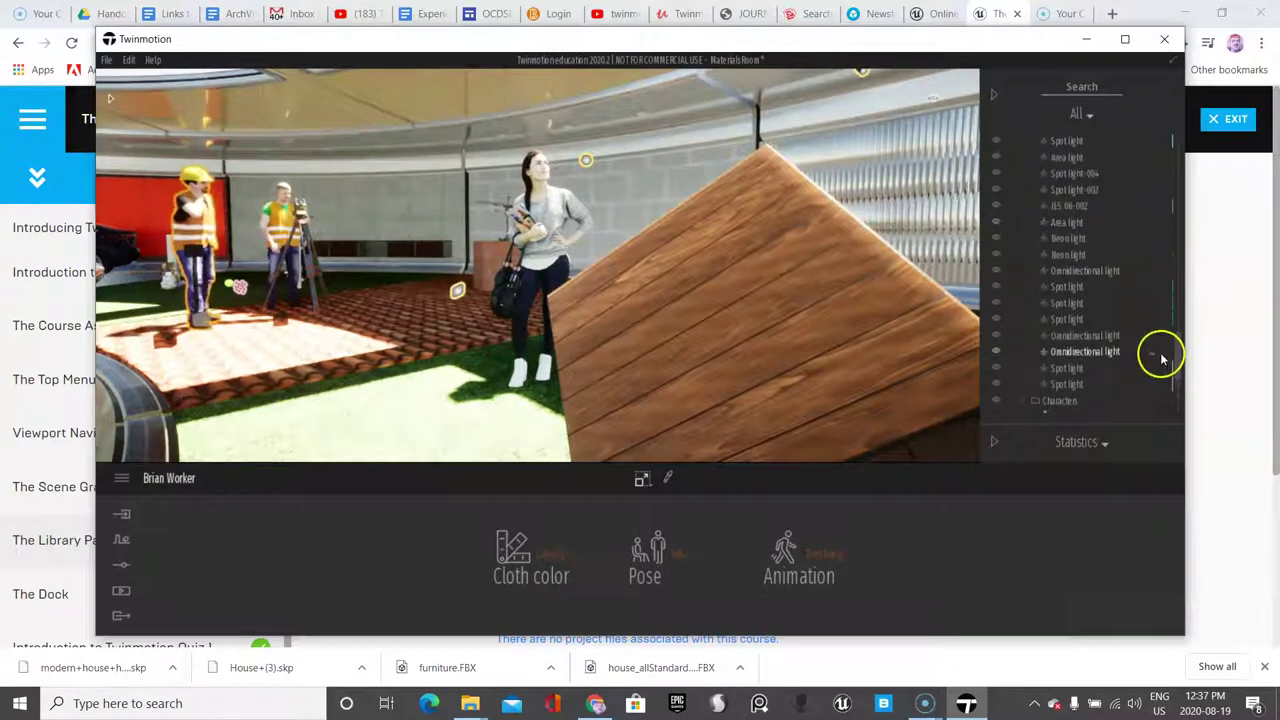
{"action": "left_click_drag", "start_coordinate": [1178, 343], "coordinate": [1199, 152]}
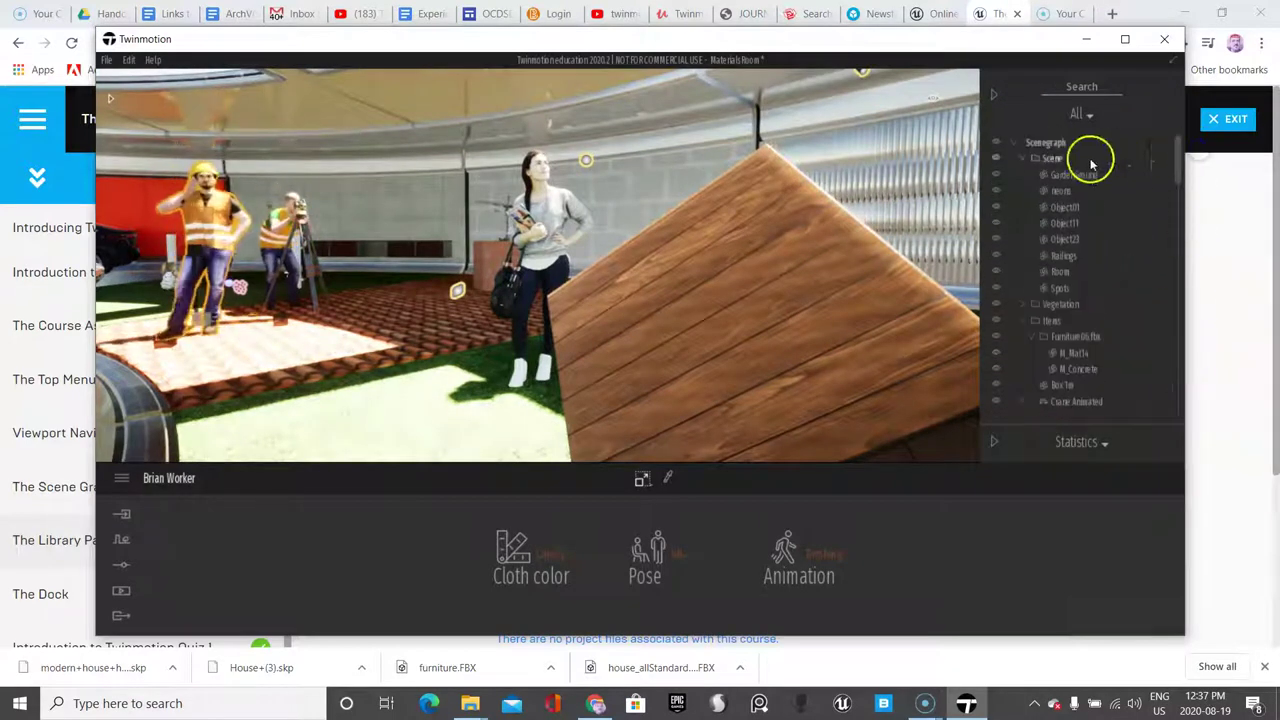
{"action": "left_click", "coordinate": [1024, 158]}
{"action": "left_click", "coordinate": [1013, 143]}
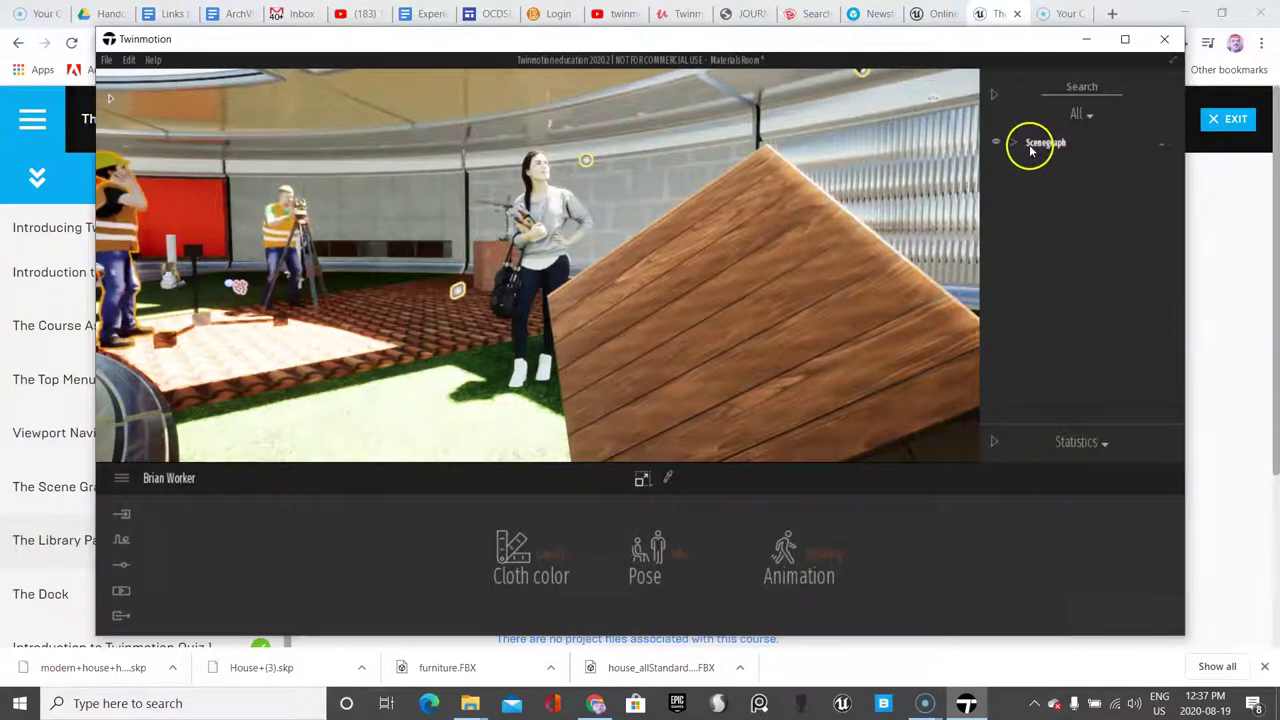
{"action": "left_click", "coordinate": [1013, 144]}
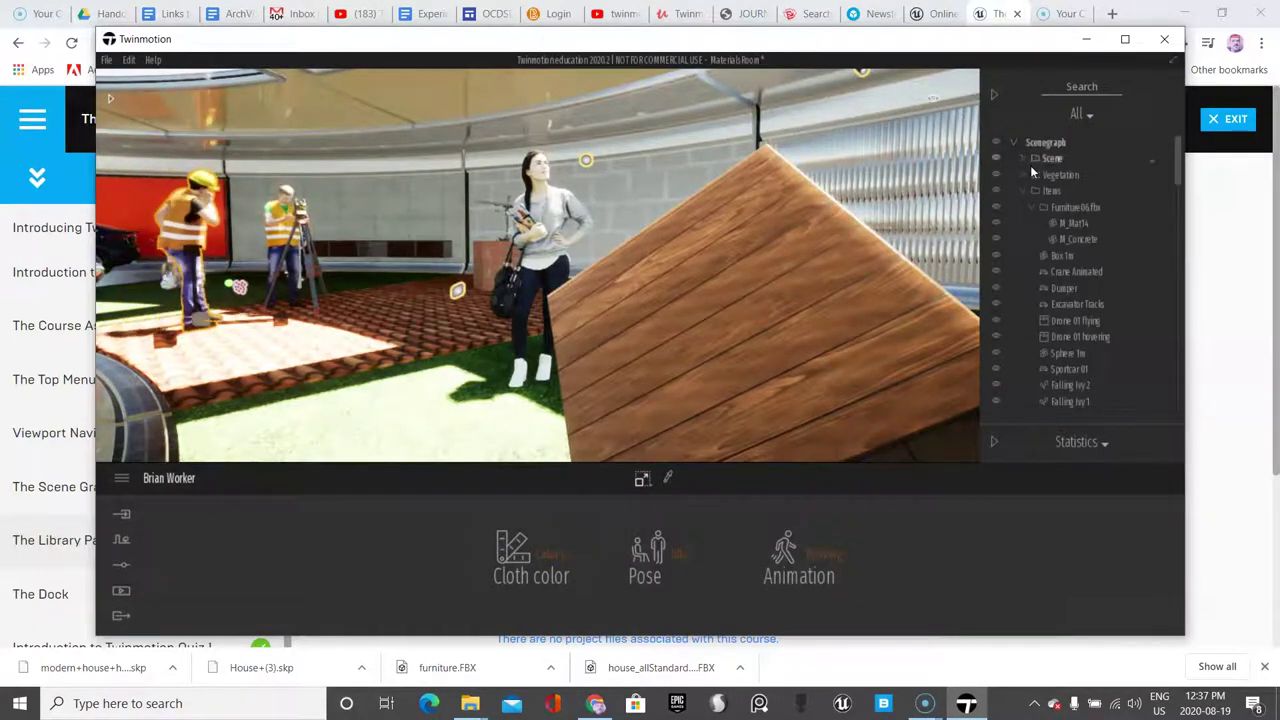
{"action": "left_click", "coordinate": [1022, 191]}
{"action": "left_click", "coordinate": [1022, 224]}
{"action": "left_click", "coordinate": [1025, 241]}
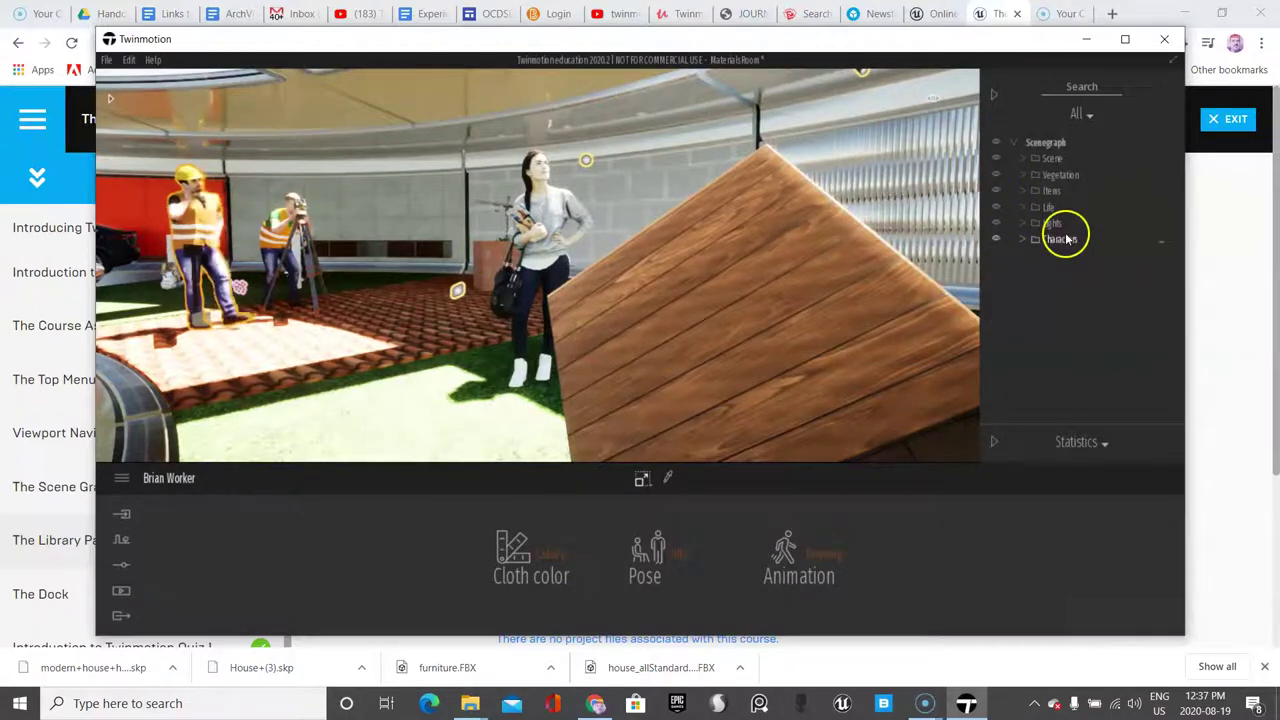
Expand the Items folder in the scene graph, select Dumper, focus the camera on it and back out to show its surroundings.
{"action": "left_click", "coordinate": [1024, 196]}
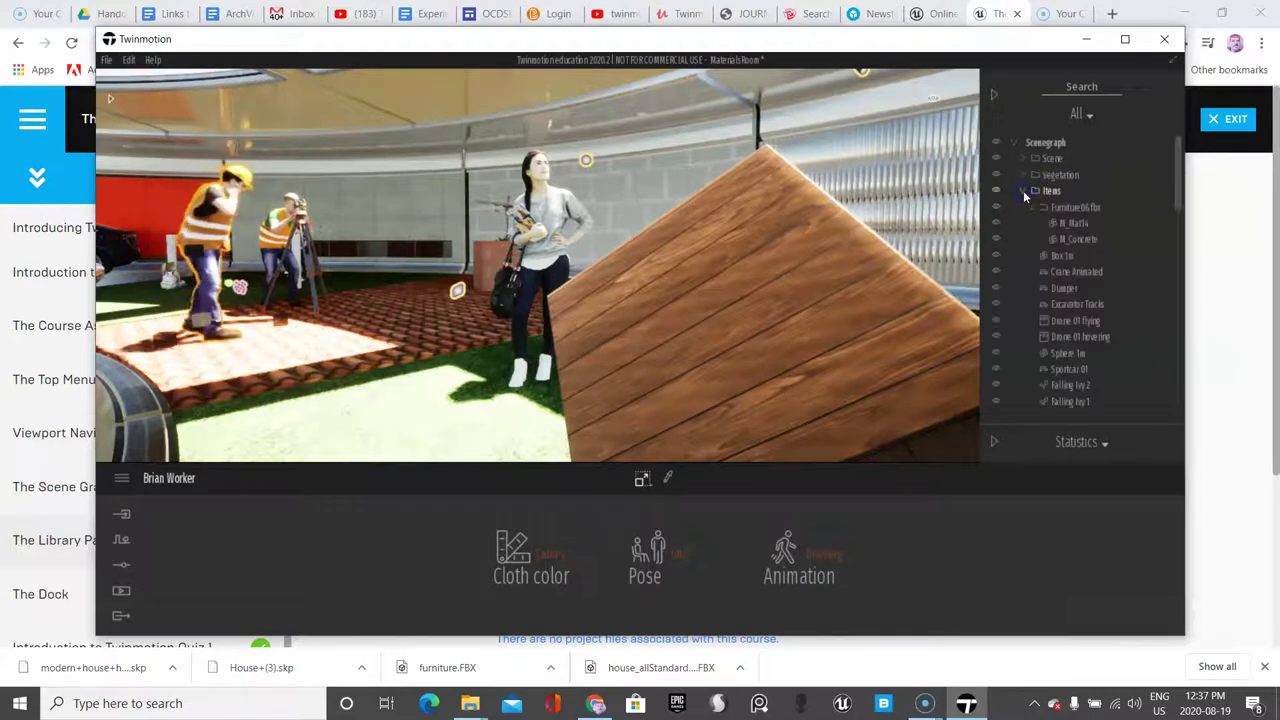
{"action": "left_click", "coordinate": [1060, 289]}
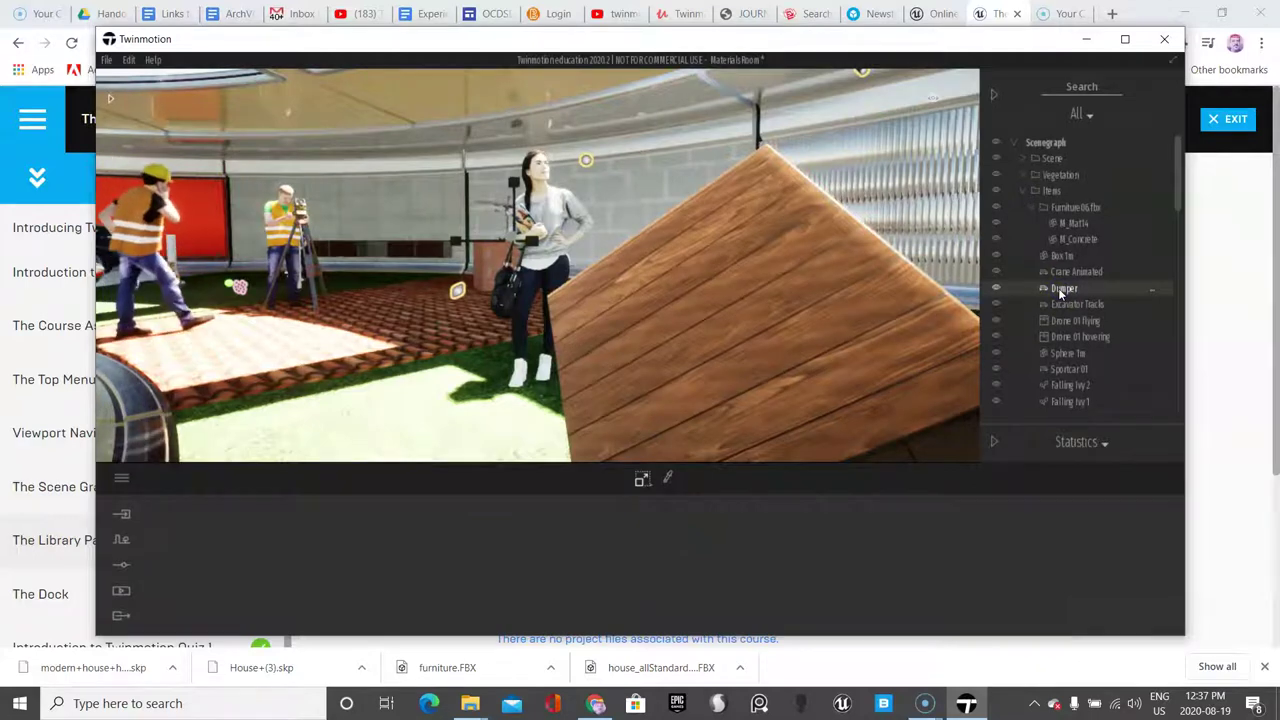
{"action": "double_click", "coordinate": [1058, 288]}
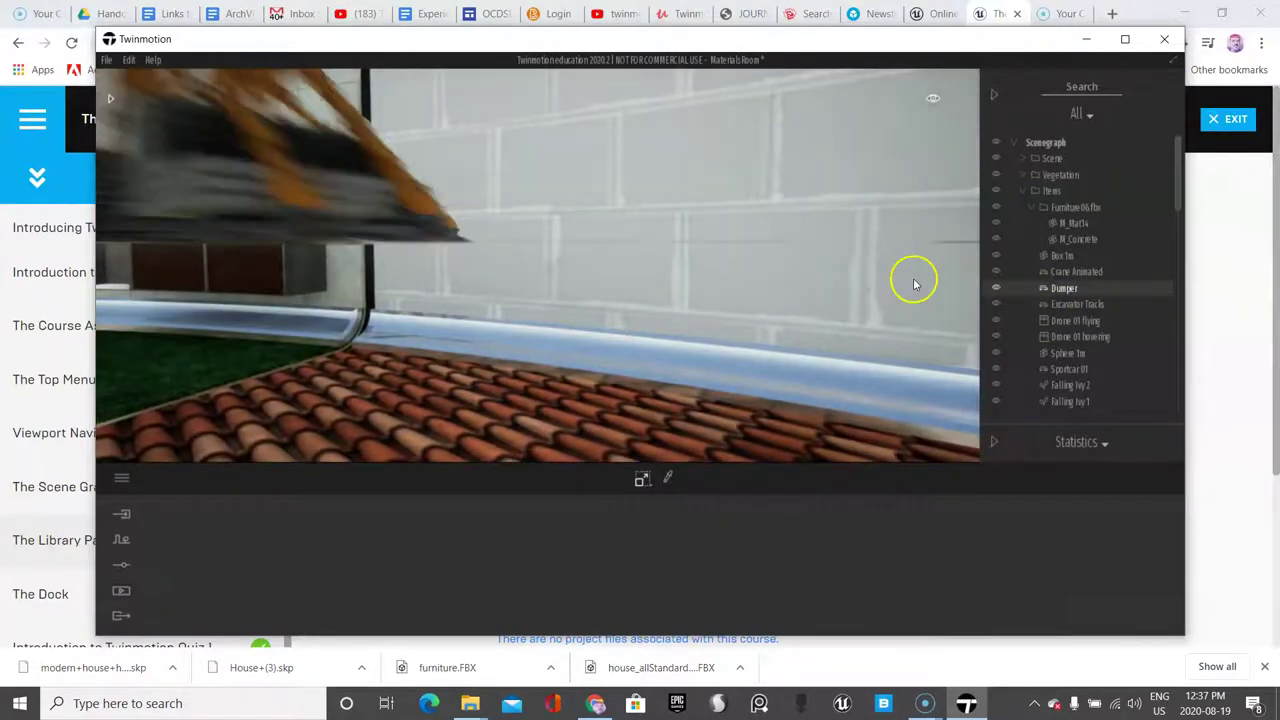
{"action": "scroll", "coordinate": [751, 263], "scroll_direction": "down", "scroll_amount": 3}
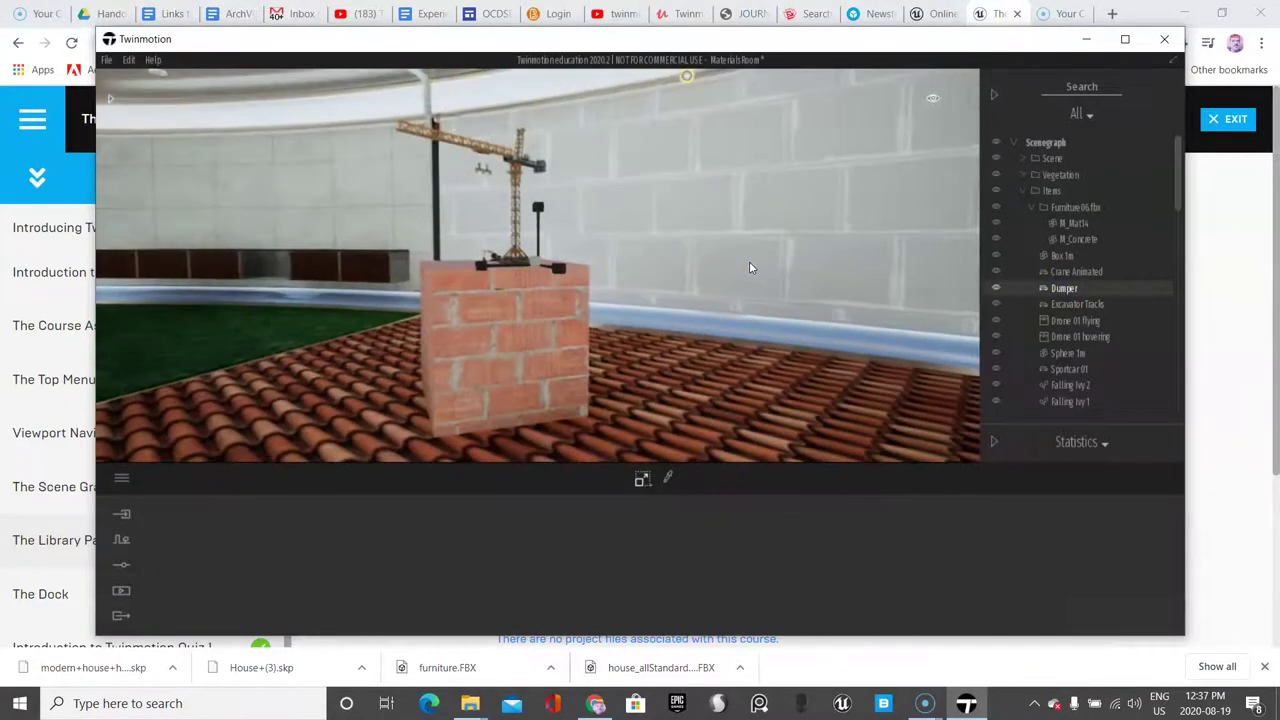
Select the Box 1m brick cube and toggle its visibility off and back on in the scene graph.
{"action": "left_click", "coordinate": [533, 318]}
{"action": "left_click", "coordinate": [1068, 262]}
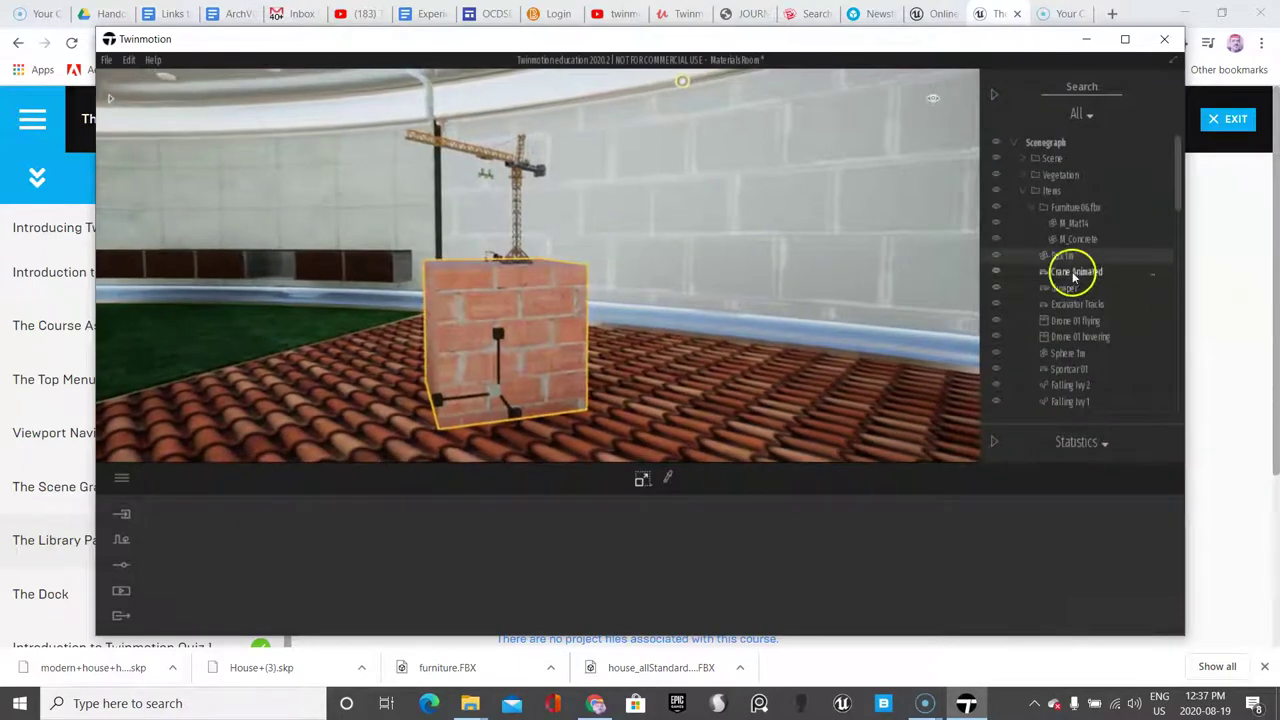
{"action": "left_click", "coordinate": [995, 259]}
{"action": "left_click", "coordinate": [995, 259]}
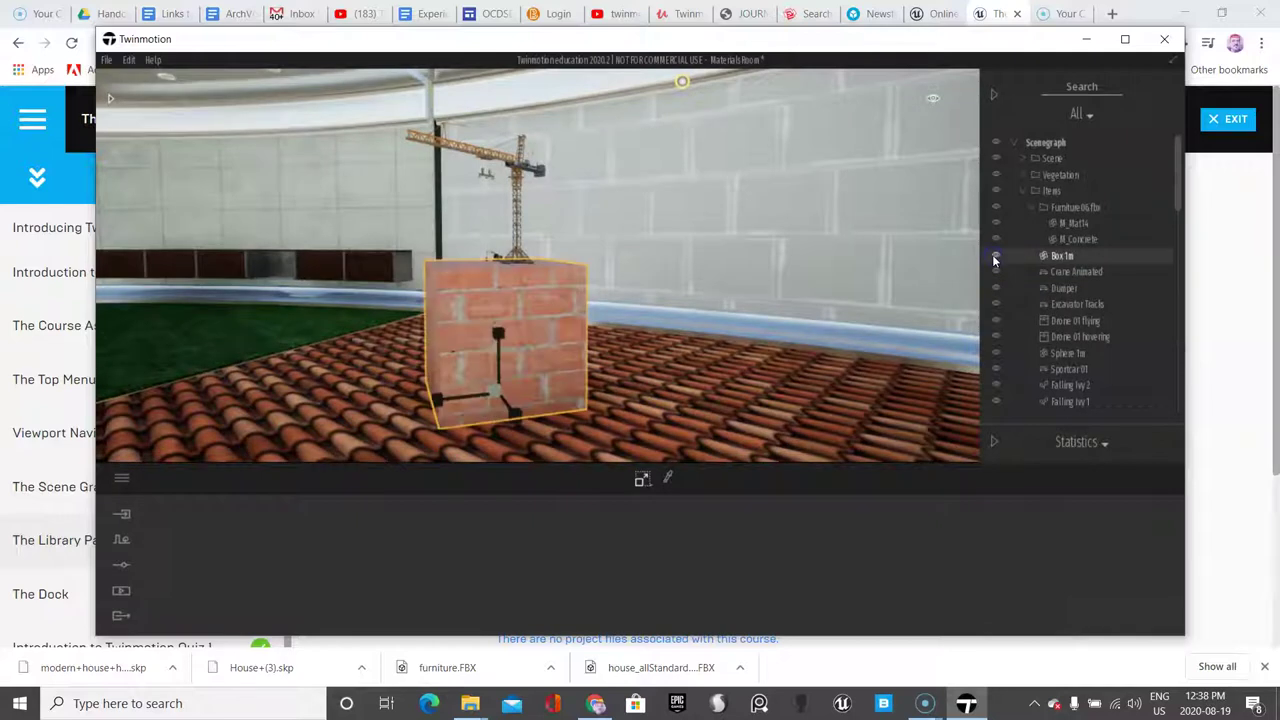
{"action": "scroll", "coordinate": [994, 259], "scroll_direction": "down", "scroll_amount": 1}
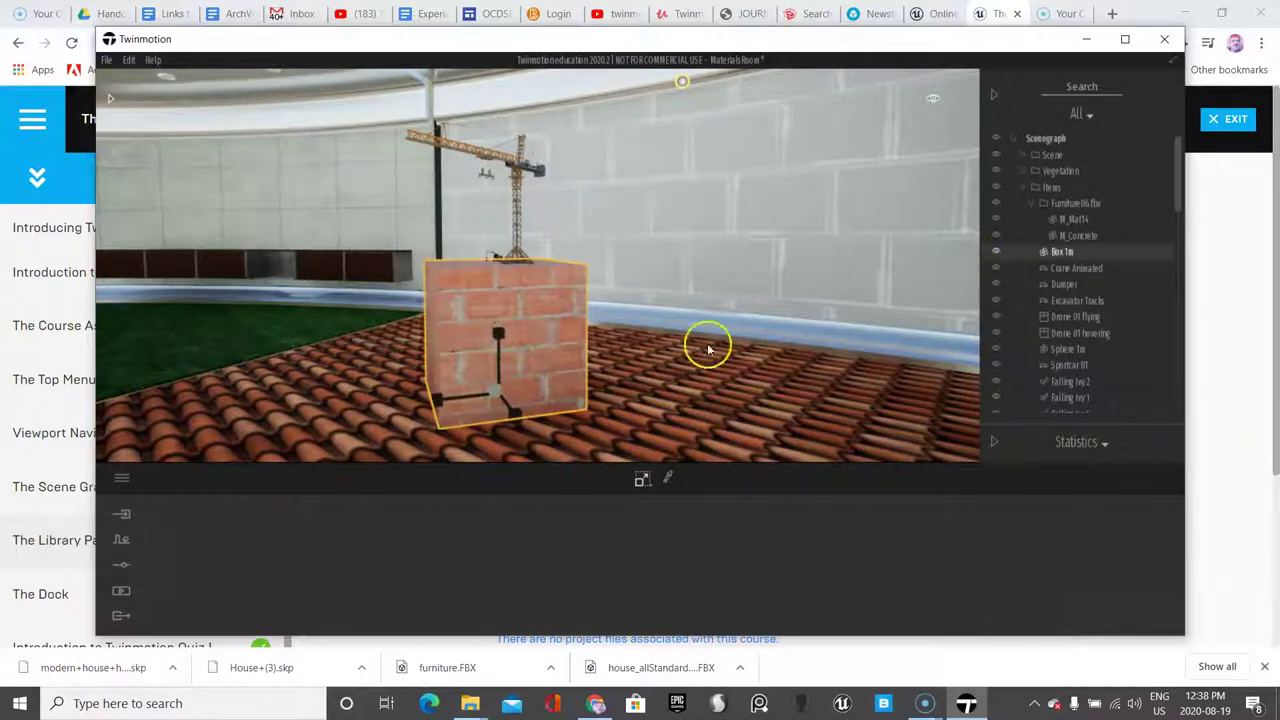
Scale the brick box down uniformly to about 0.74 and undo the scaling.
{"action": "left_click", "coordinate": [512, 351]}
{"action": "left_click_drag", "start_coordinate": [512, 351], "coordinate": [85, 440]}
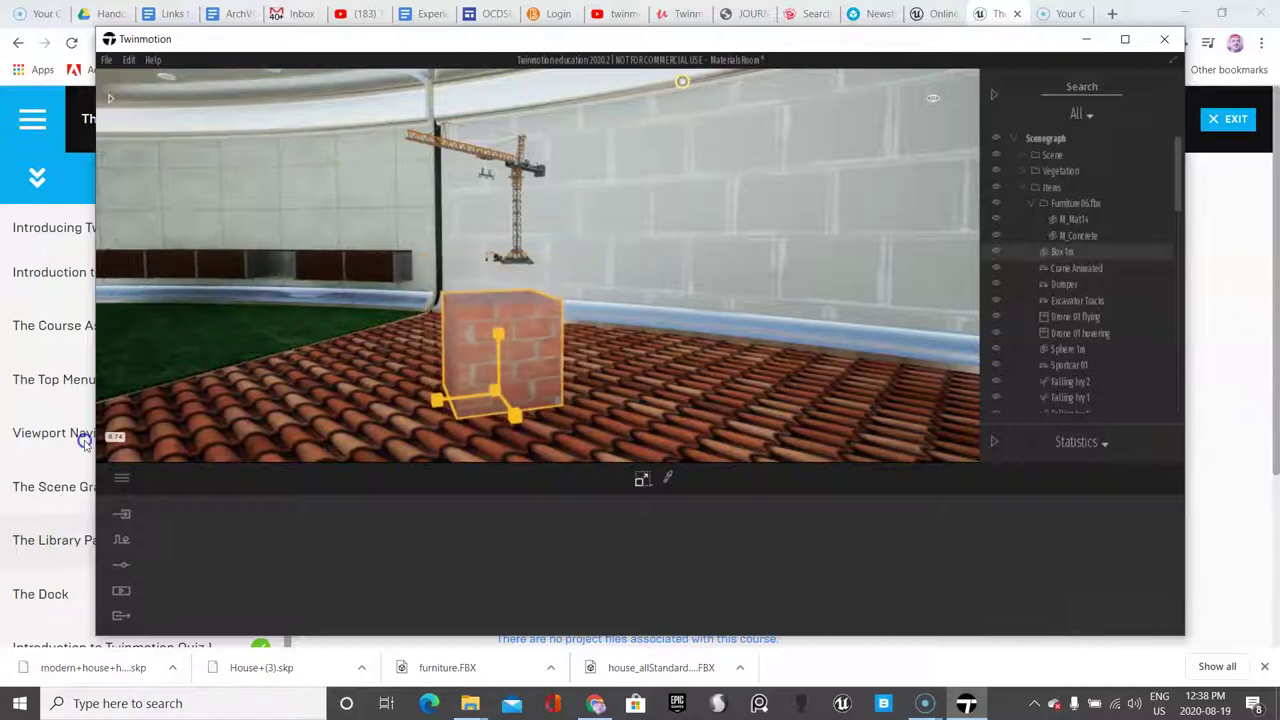
{"action": "key", "text": "ctrl+z"}
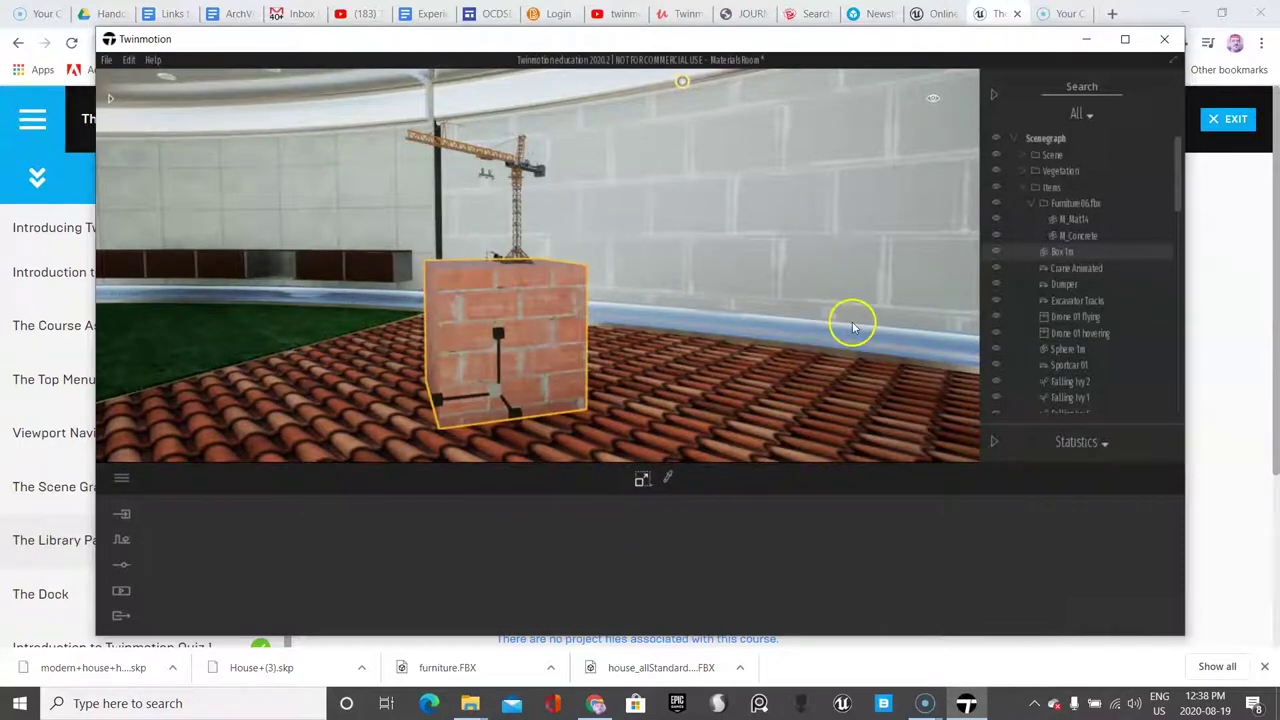
Collapse the Items folder in the scene graph and toggle the Scene folder's visibility off and back on.
{"action": "left_click", "coordinate": [1025, 192]}
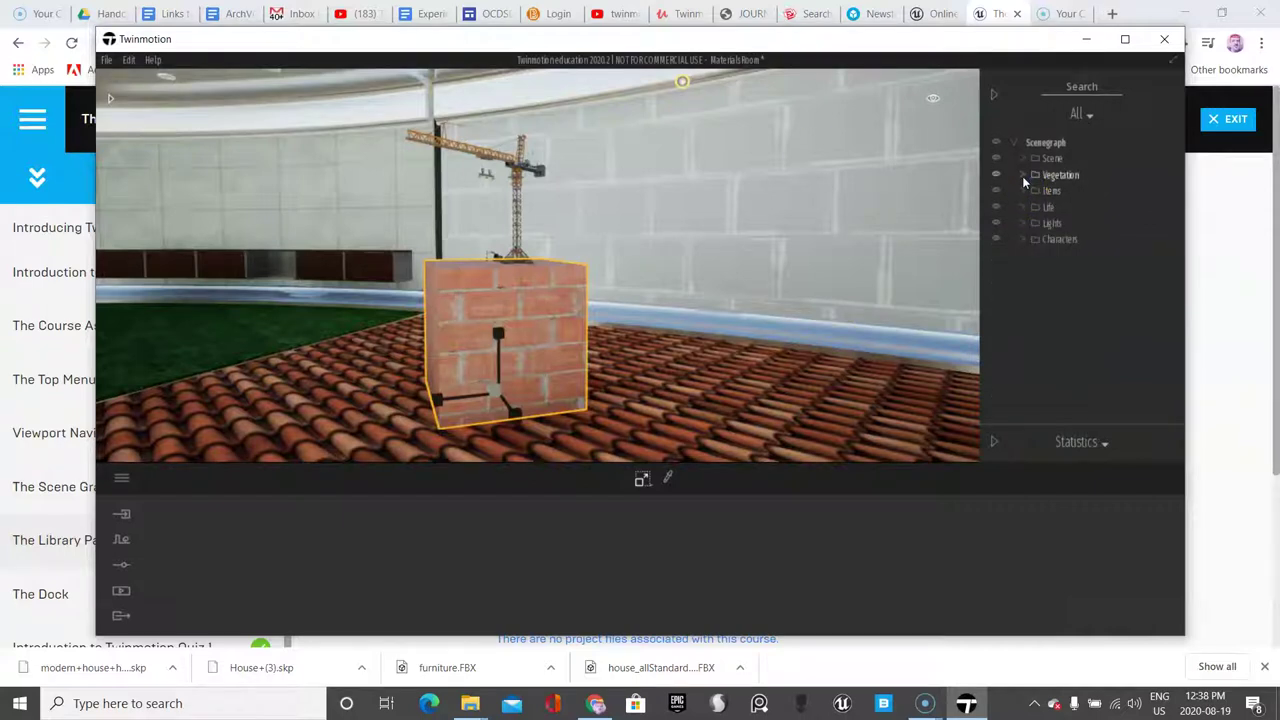
{"action": "left_click", "coordinate": [996, 157]}
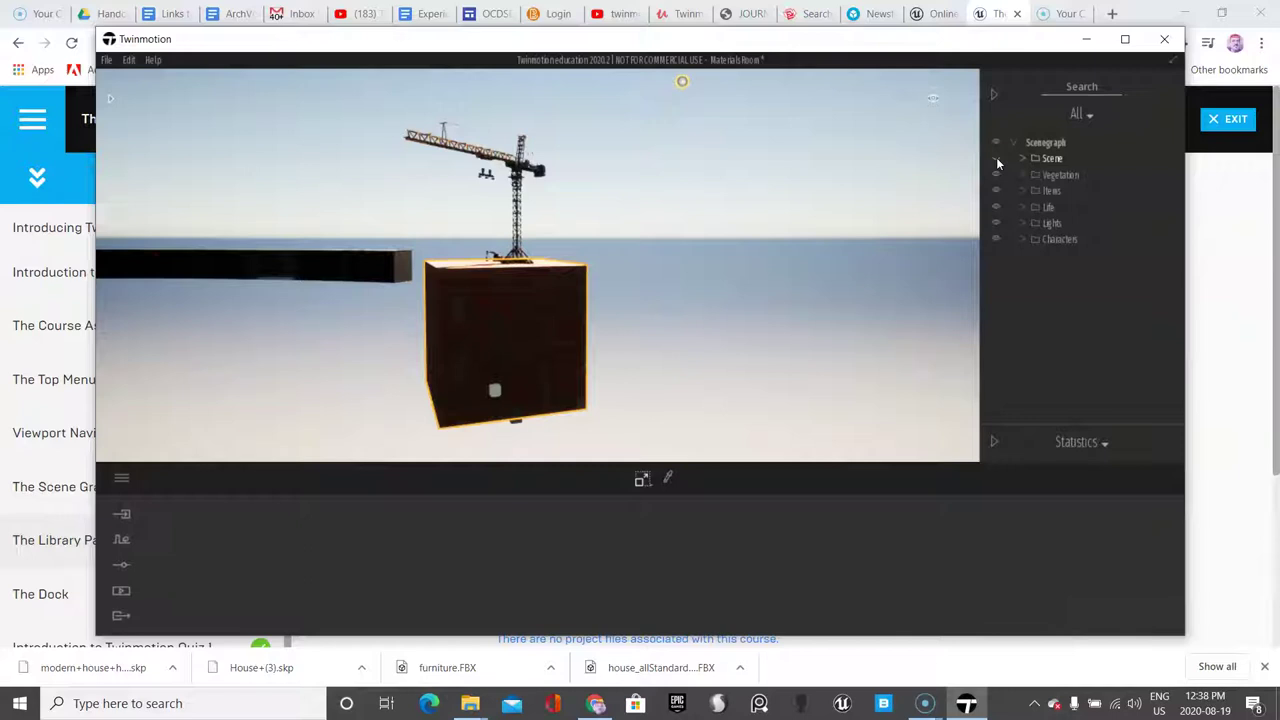
{"action": "left_click", "coordinate": [996, 157]}
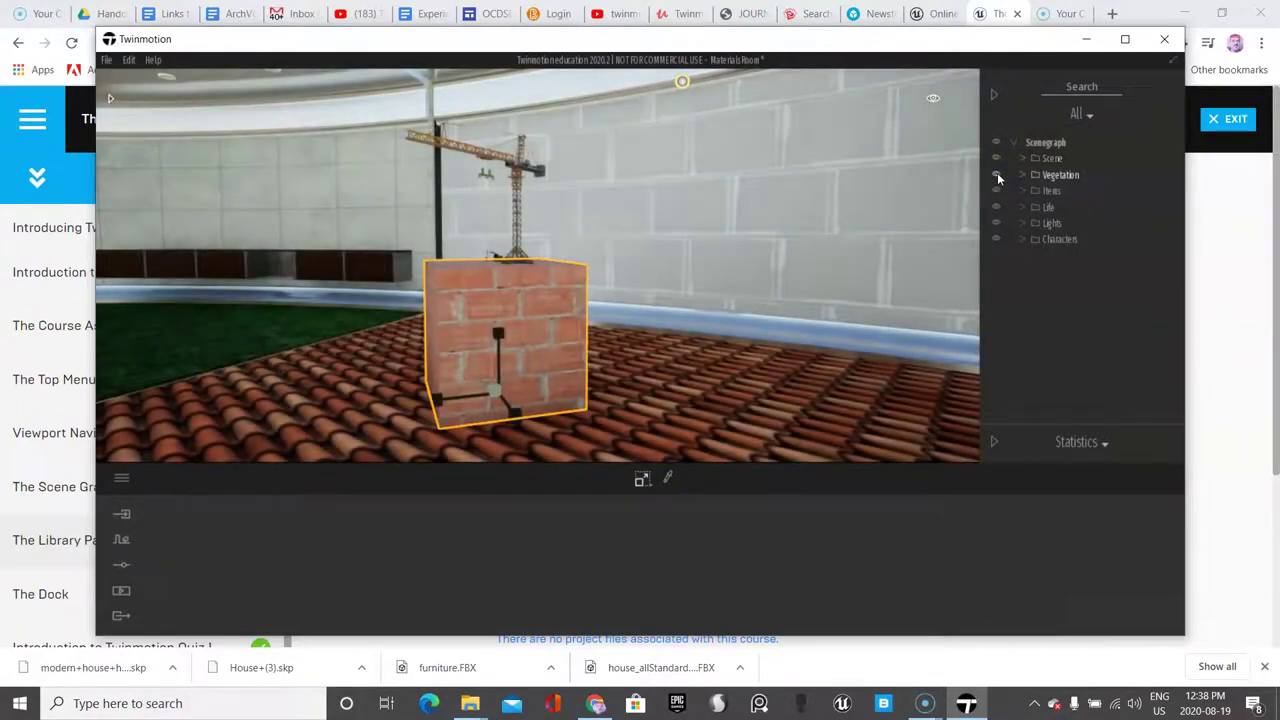
{"action": "left_click", "coordinate": [1002, 241]}
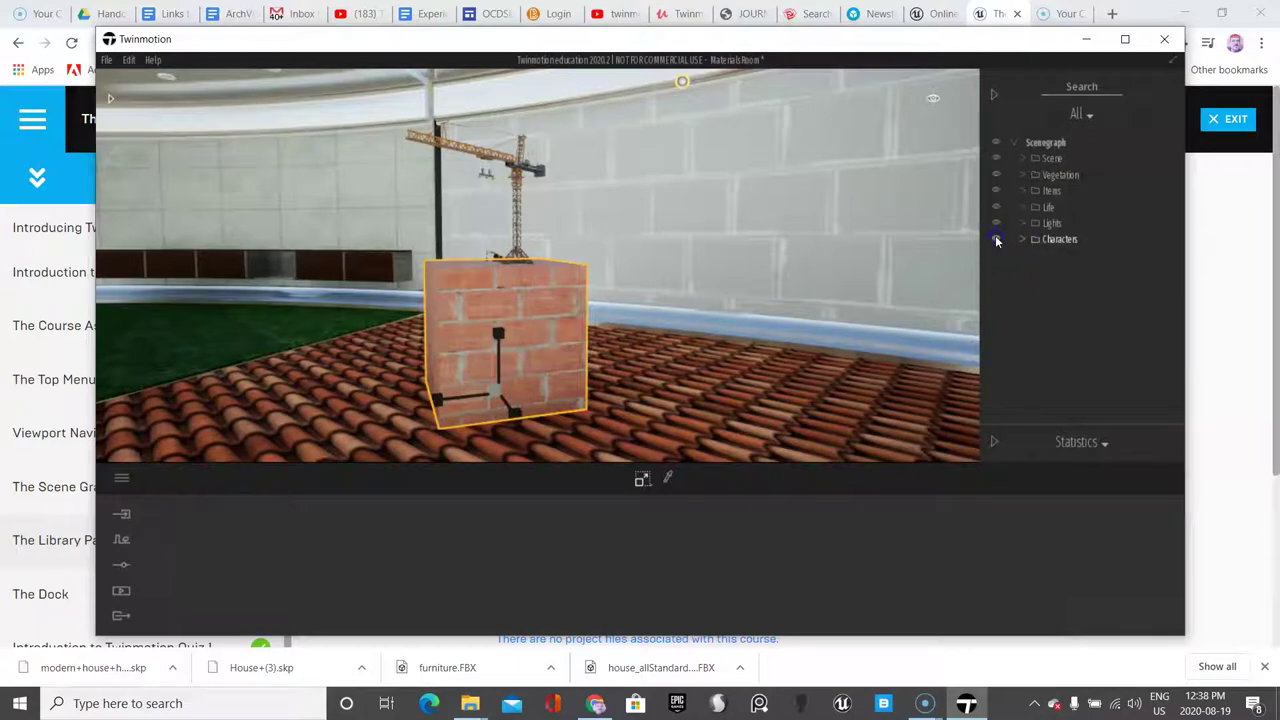
{"action": "left_click", "coordinate": [988, 228]}
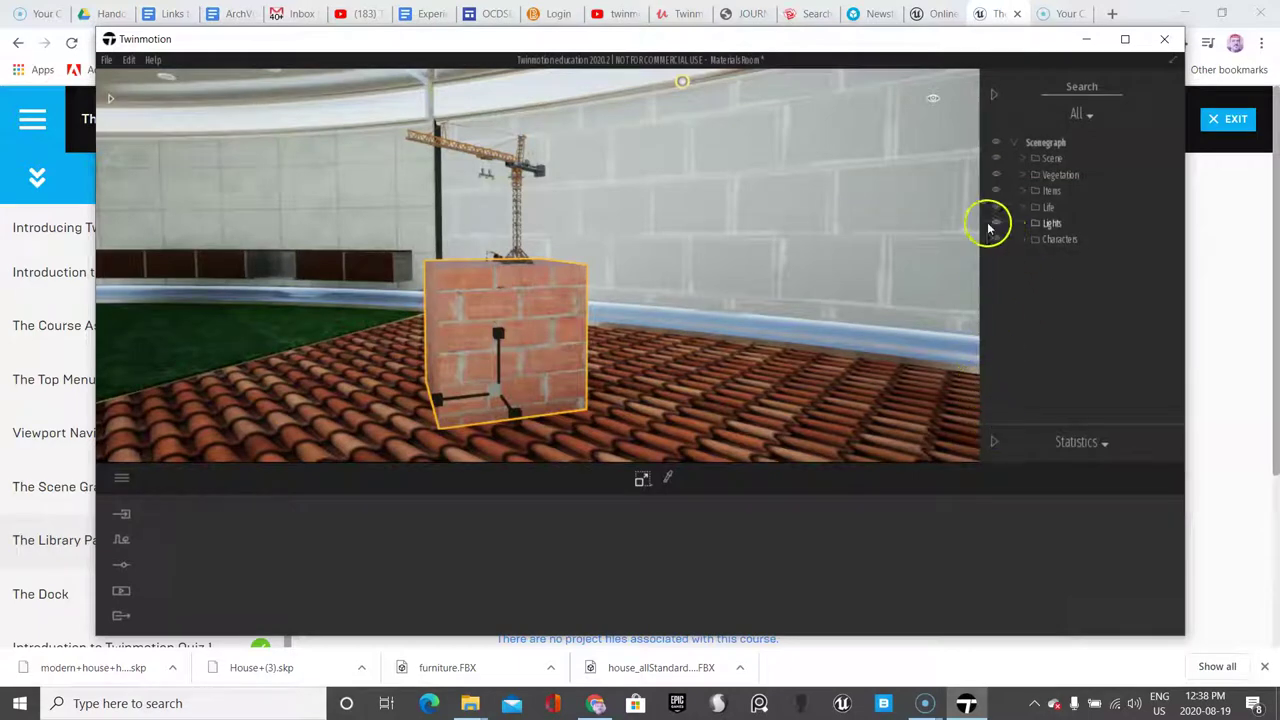
Expand the Statistics section and turn the camera toward the construction workers to examine the scene's performance.
{"action": "left_click", "coordinate": [993, 442]}
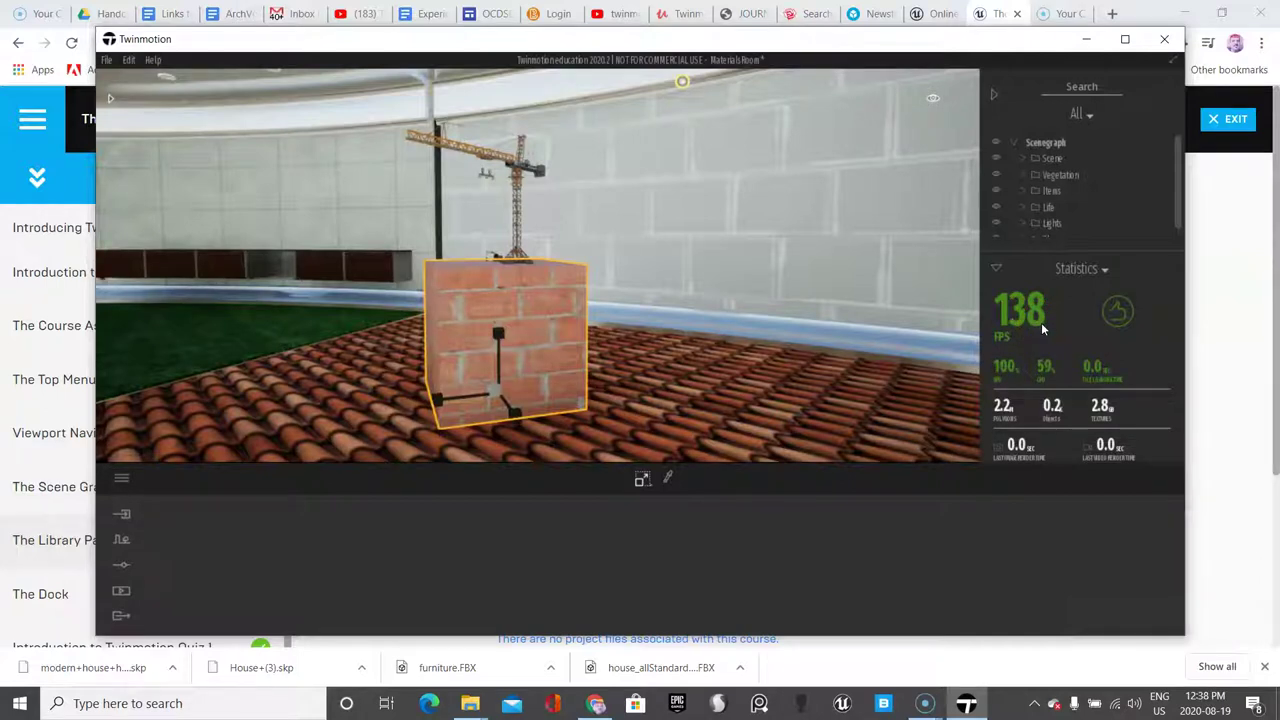
{"action": "left_click", "coordinate": [935, 99]}
{"action": "right_click_drag", "start_coordinate": [781, 352], "coordinate": [765, 355]}
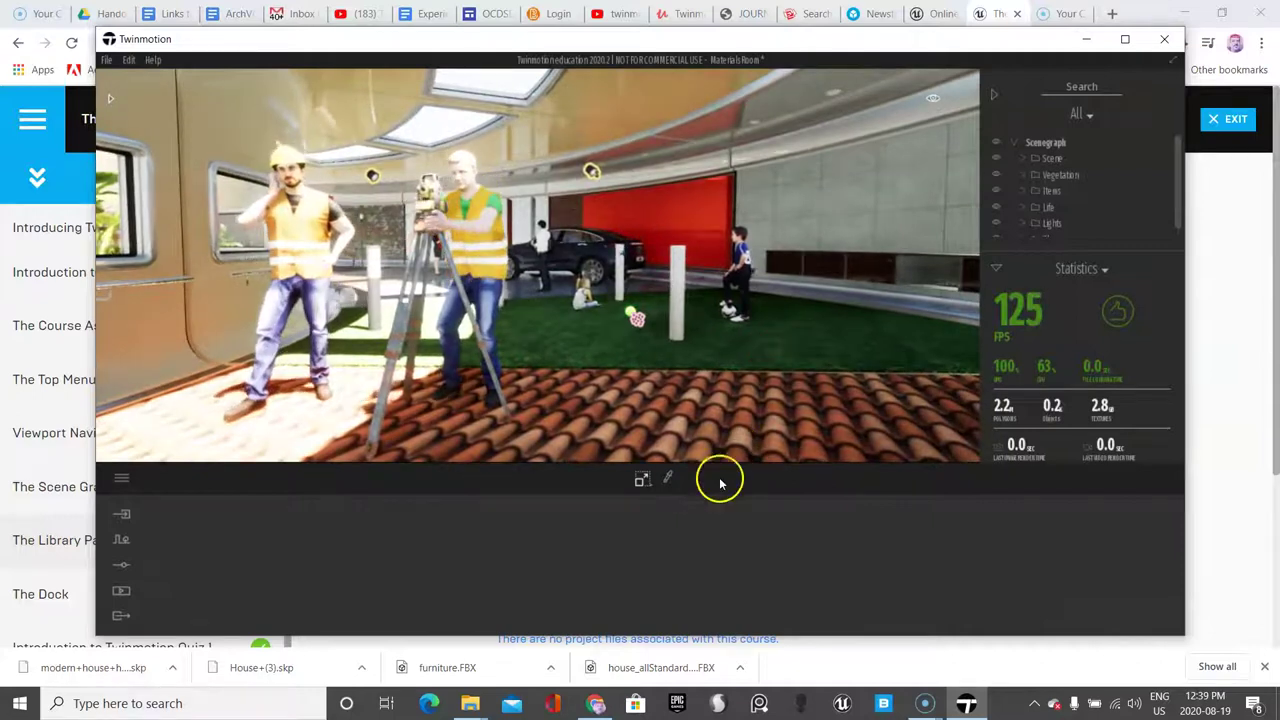
{"action": "scroll", "coordinate": [540, 377], "scroll_direction": "up", "scroll_amount": 3}
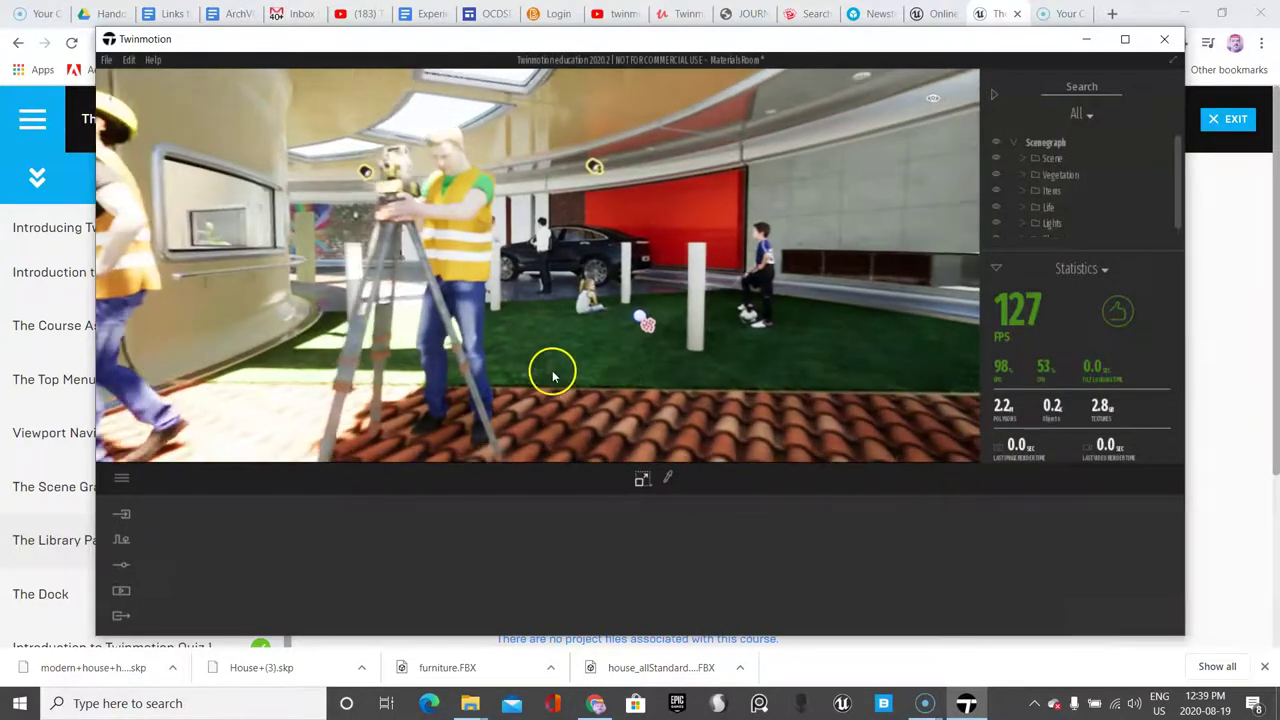
Hide the scene graph and place a Pecan tree from the library's Vegetation and landscape Trees folder behind the surveyor.
{"action": "left_click", "coordinate": [993, 95]}
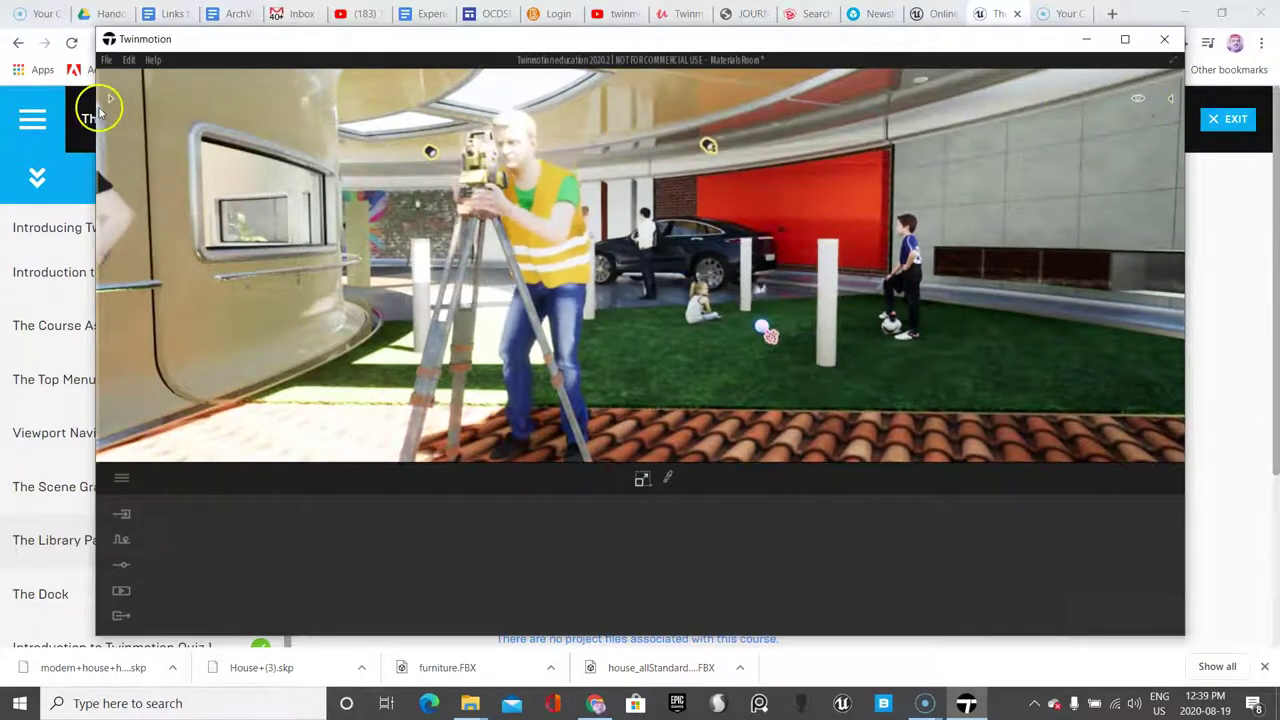
{"action": "left_click", "coordinate": [111, 100]}
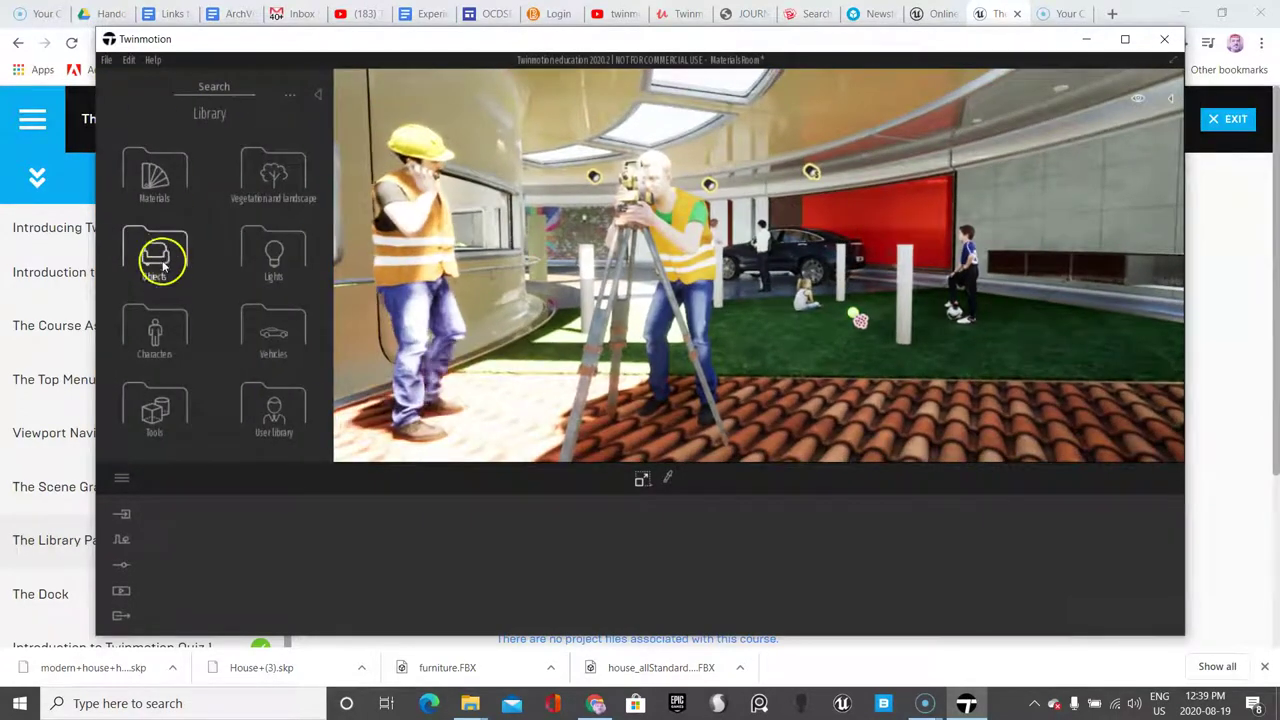
{"action": "left_click", "coordinate": [271, 185]}
{"action": "left_click", "coordinate": [269, 193]}
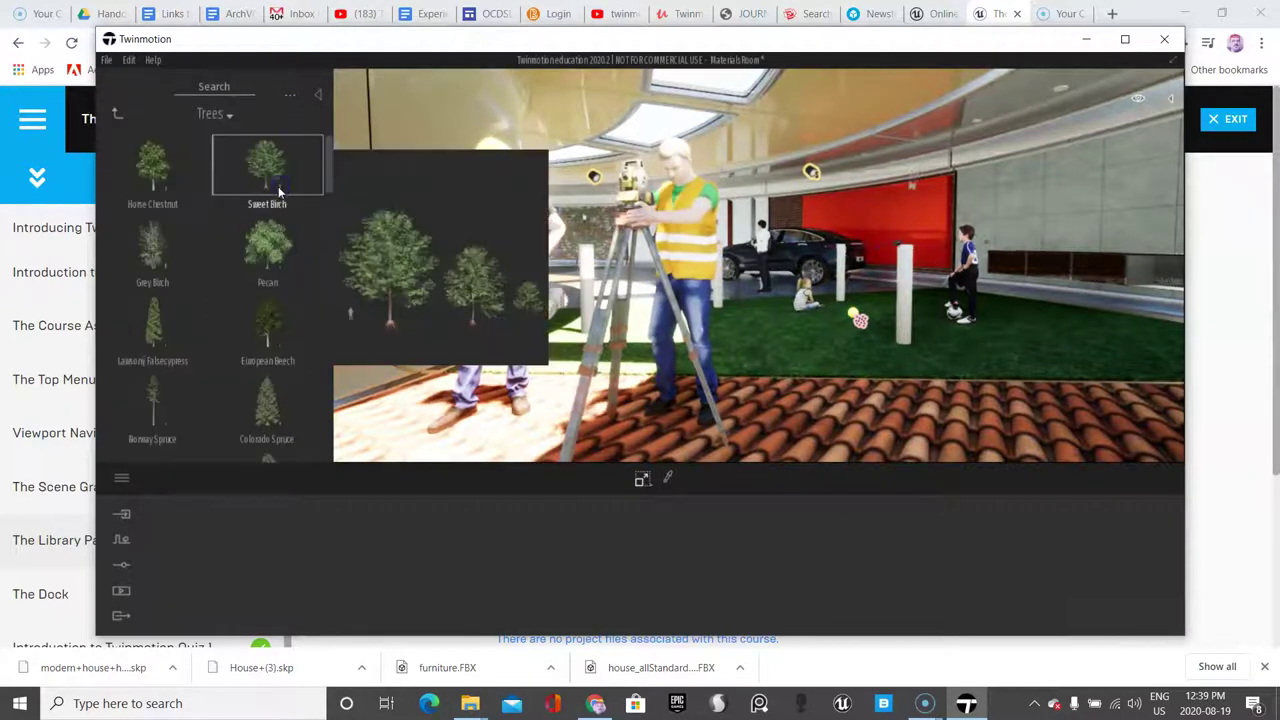
{"action": "left_click_drag", "start_coordinate": [266, 165], "coordinate": [835, 358]}
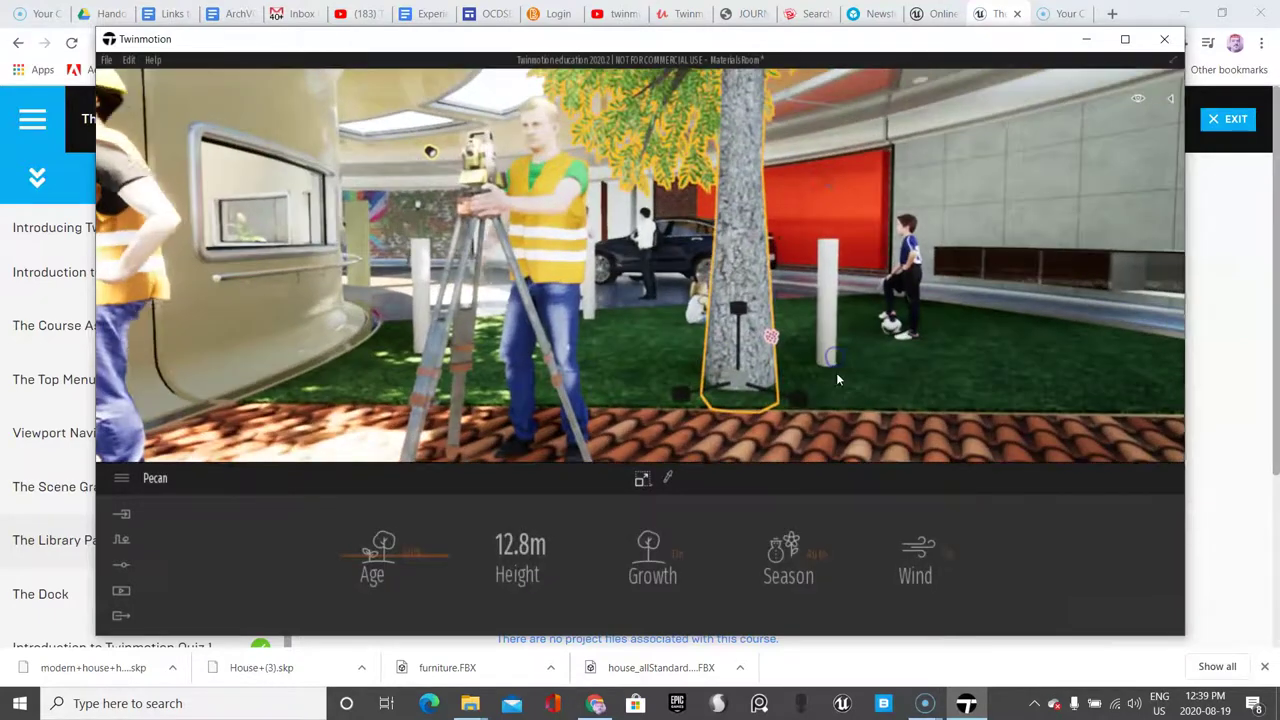
Scale the Pecan tree down uniformly to a height of about 3.7 m.
{"action": "scroll", "coordinate": [791, 357], "scroll_direction": "down", "scroll_amount": 5}
{"action": "scroll", "coordinate": [788, 357], "scroll_direction": "up", "scroll_amount": 3}
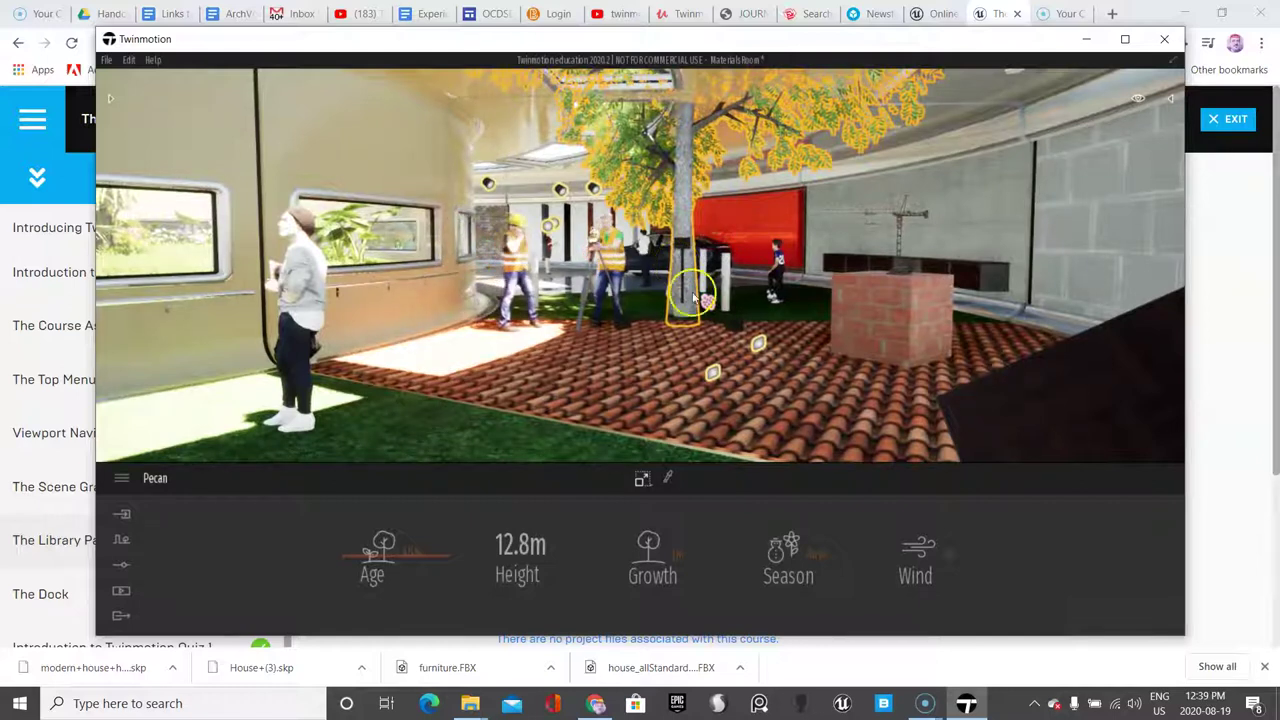
{"action": "left_click_drag", "start_coordinate": [683, 309], "coordinate": [437, 505]}
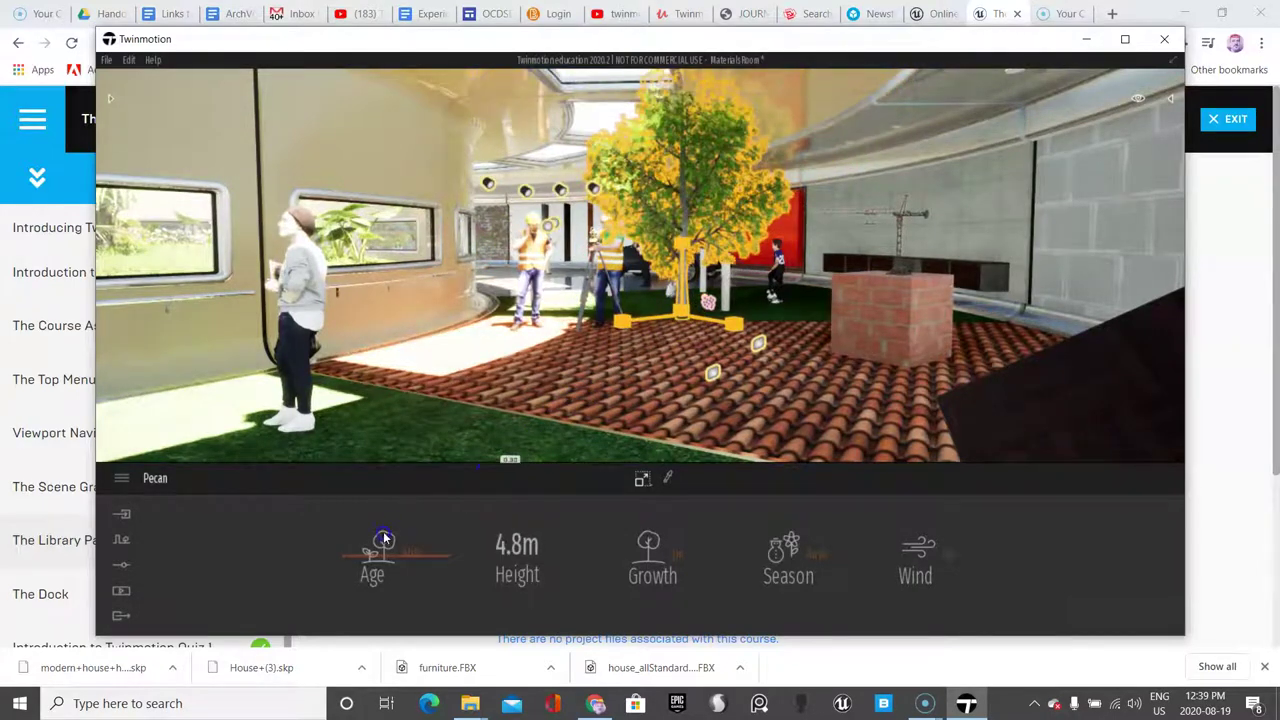
{"action": "left_click", "coordinate": [642, 373]}
{"action": "mouse_move", "coordinate": [712, 324]}
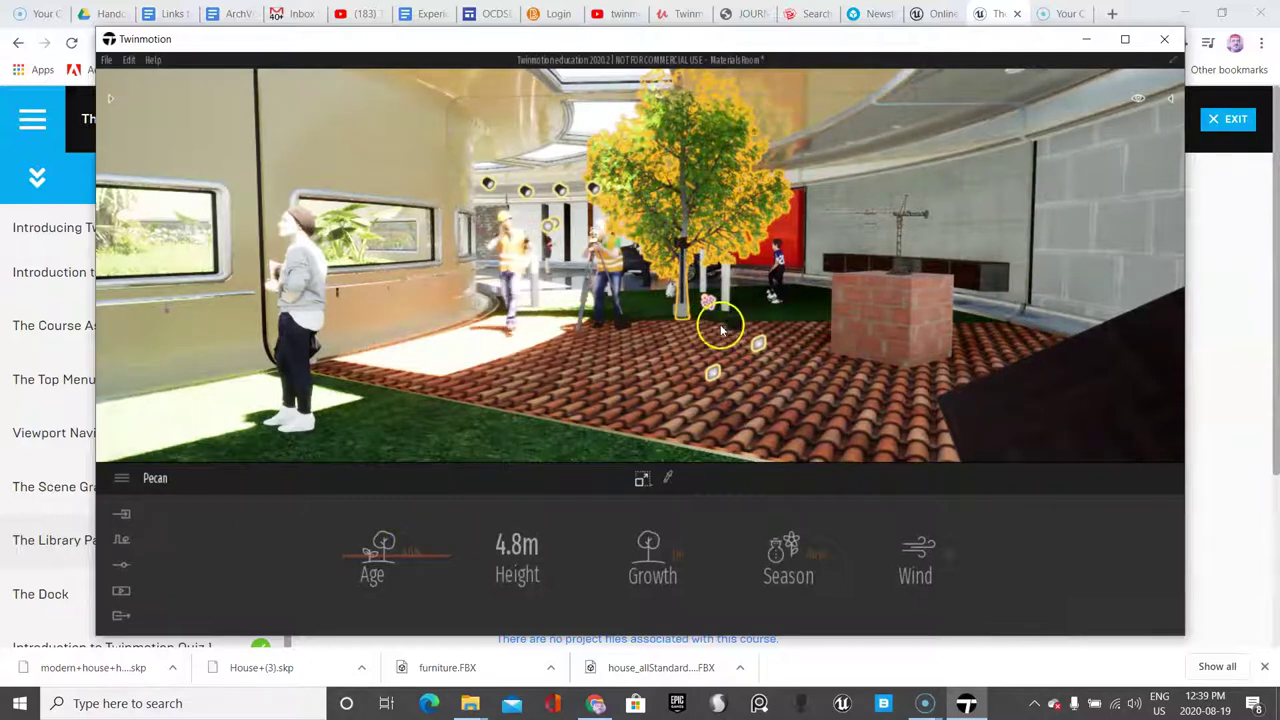
{"action": "scroll", "coordinate": [680, 316], "scroll_direction": "up", "scroll_amount": 3}
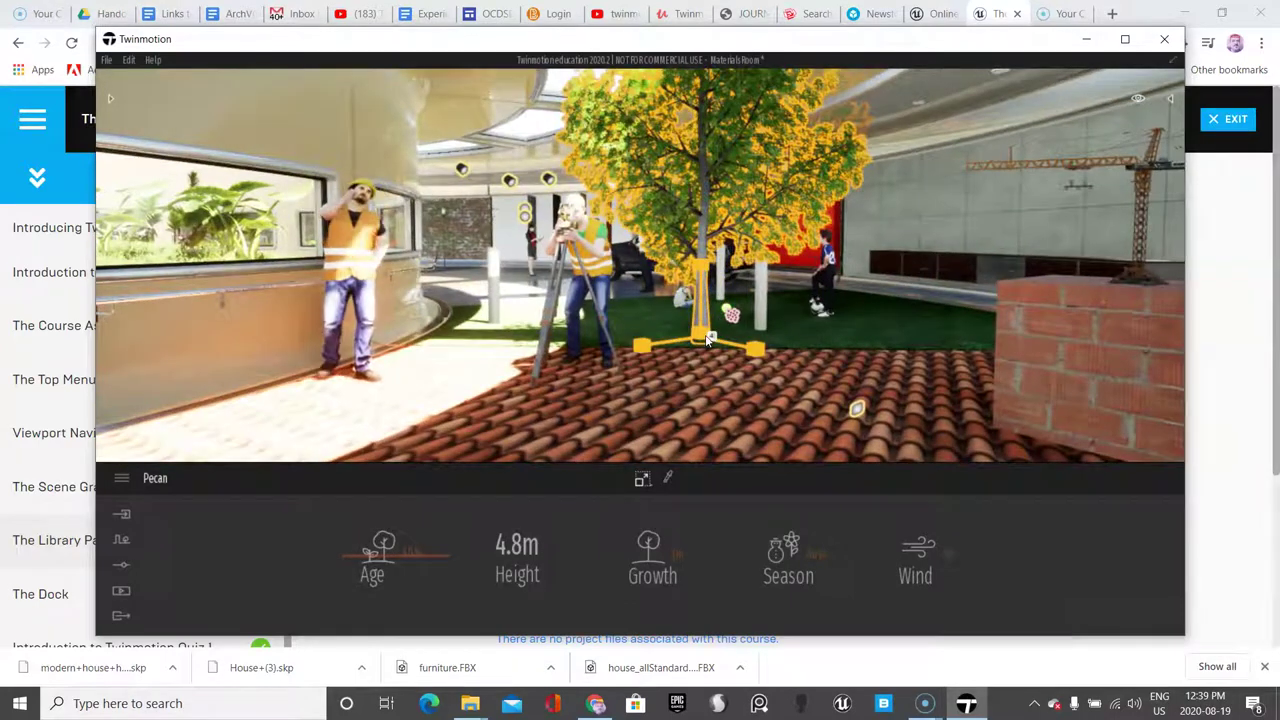
{"action": "left_click_drag", "start_coordinate": [704, 318], "coordinate": [537, 378]}
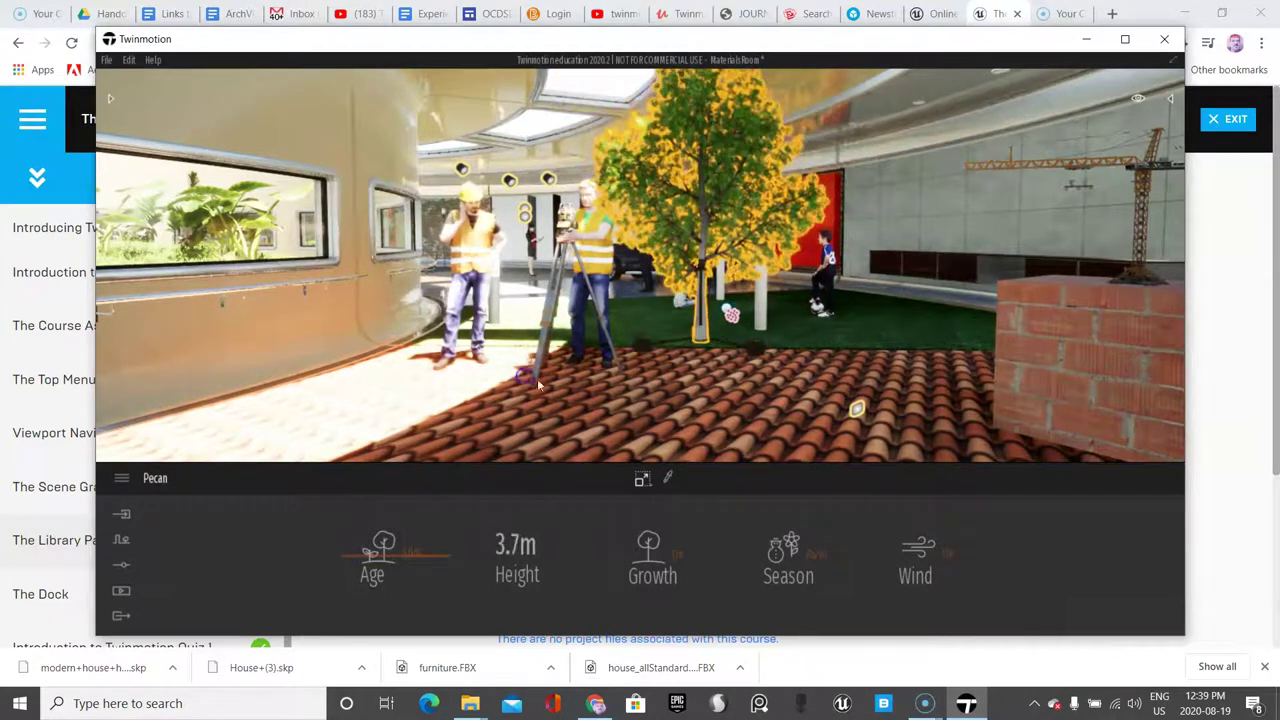
Show the scene graph and collapse its Statistics section so the Pecan entry is listed with the top-level folders.
{"action": "left_click", "coordinate": [1169, 99]}
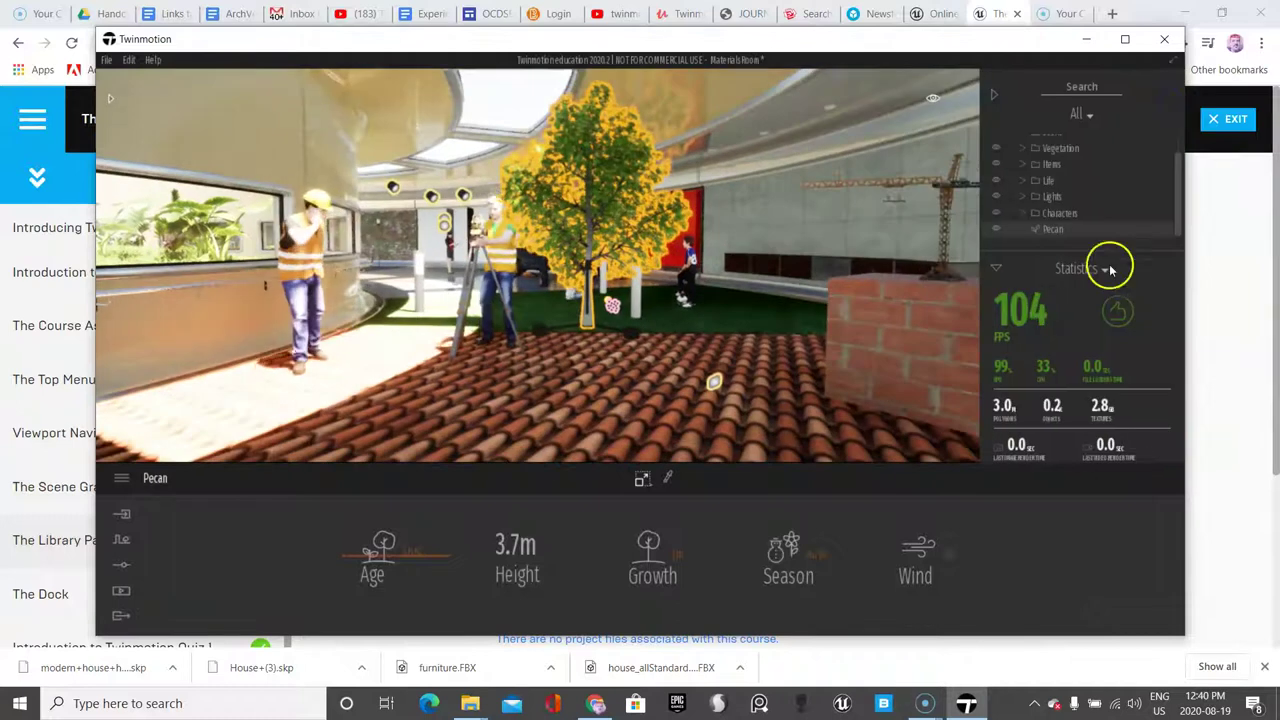
{"action": "left_click", "coordinate": [1000, 270]}
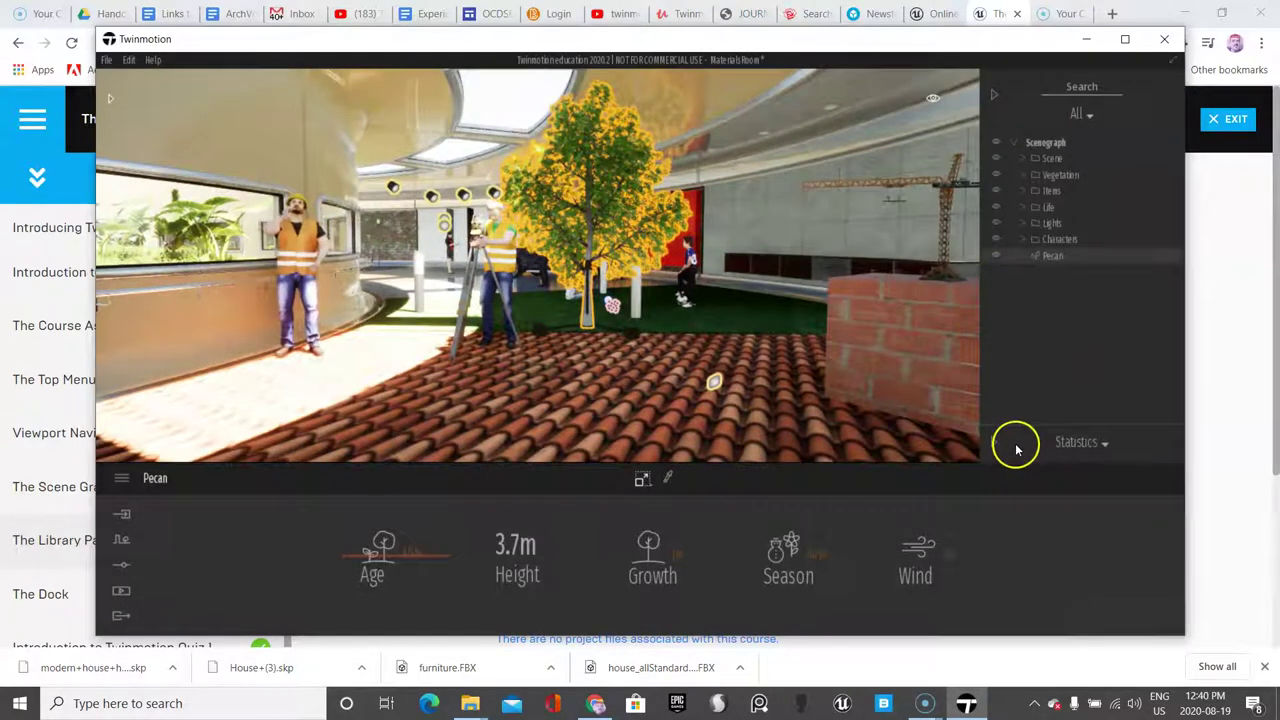
{"action": "mouse_move", "coordinate": [586, 325]}
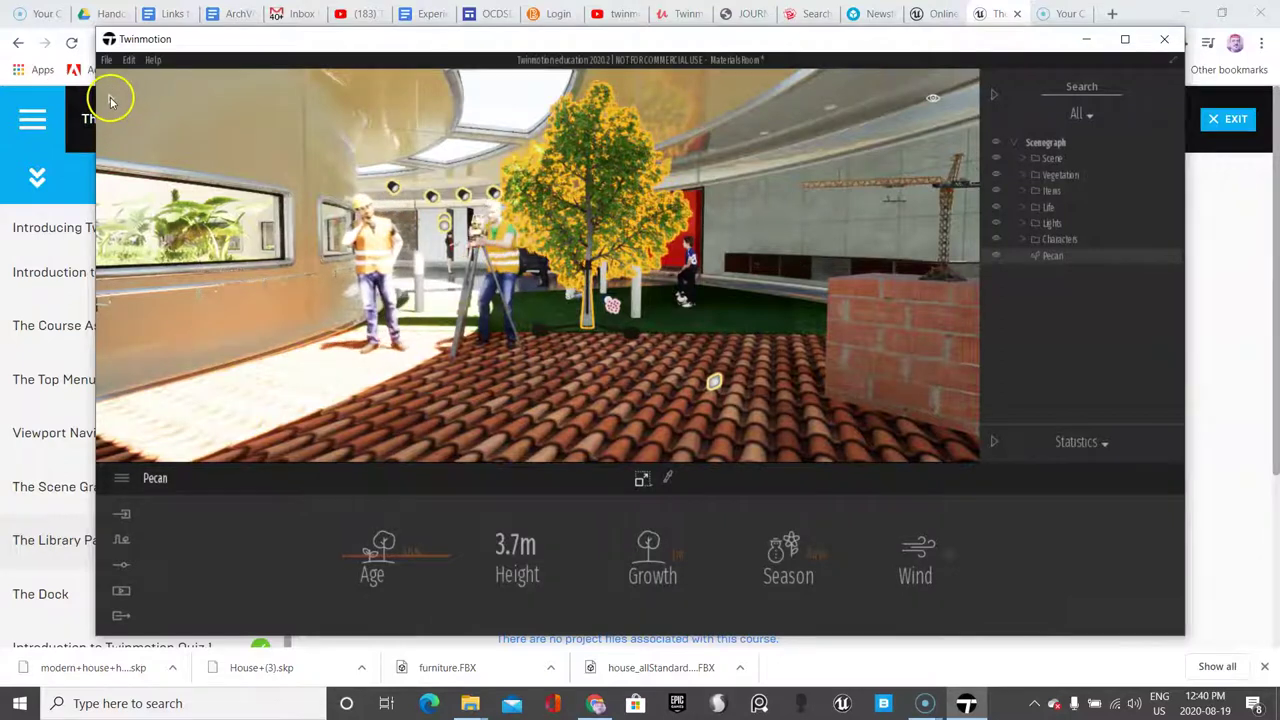
Show the library's Trees folder in place of the scene graph, preview Sweet Birch and hide the library.
{"action": "left_click", "coordinate": [110, 100]}
{"action": "left_click", "coordinate": [995, 97]}
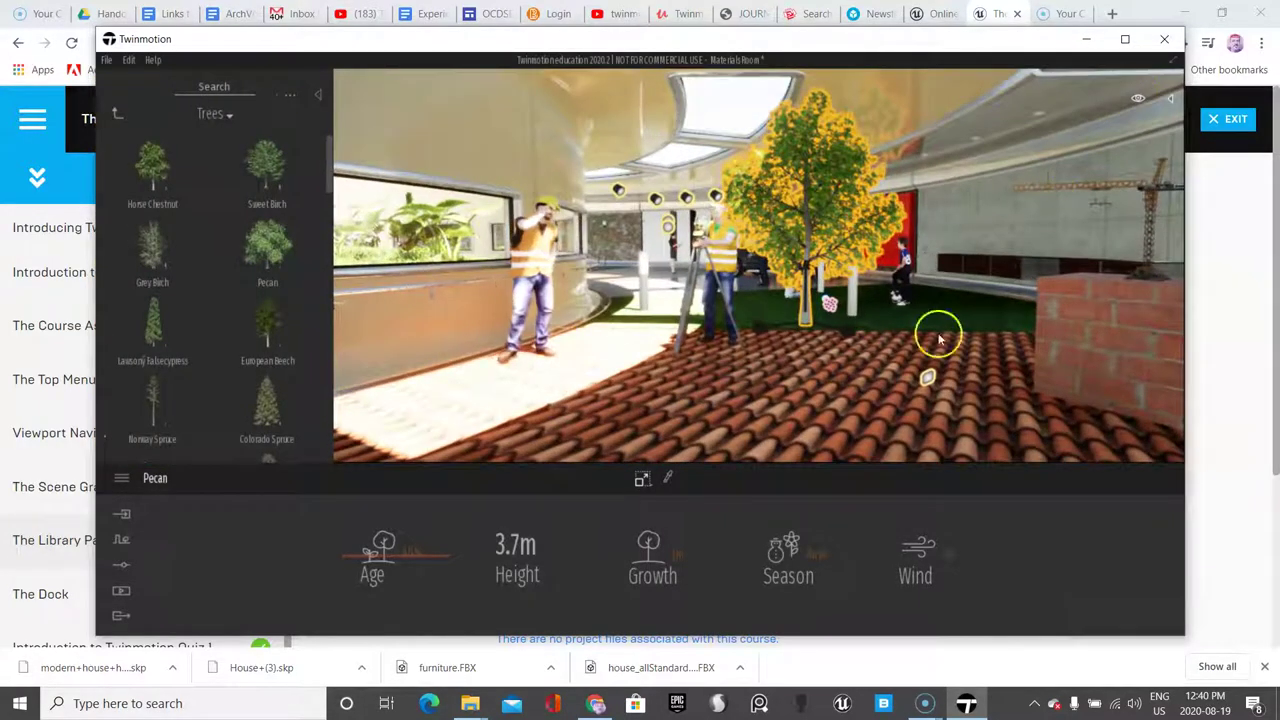
{"action": "mouse_move", "coordinate": [263, 150]}
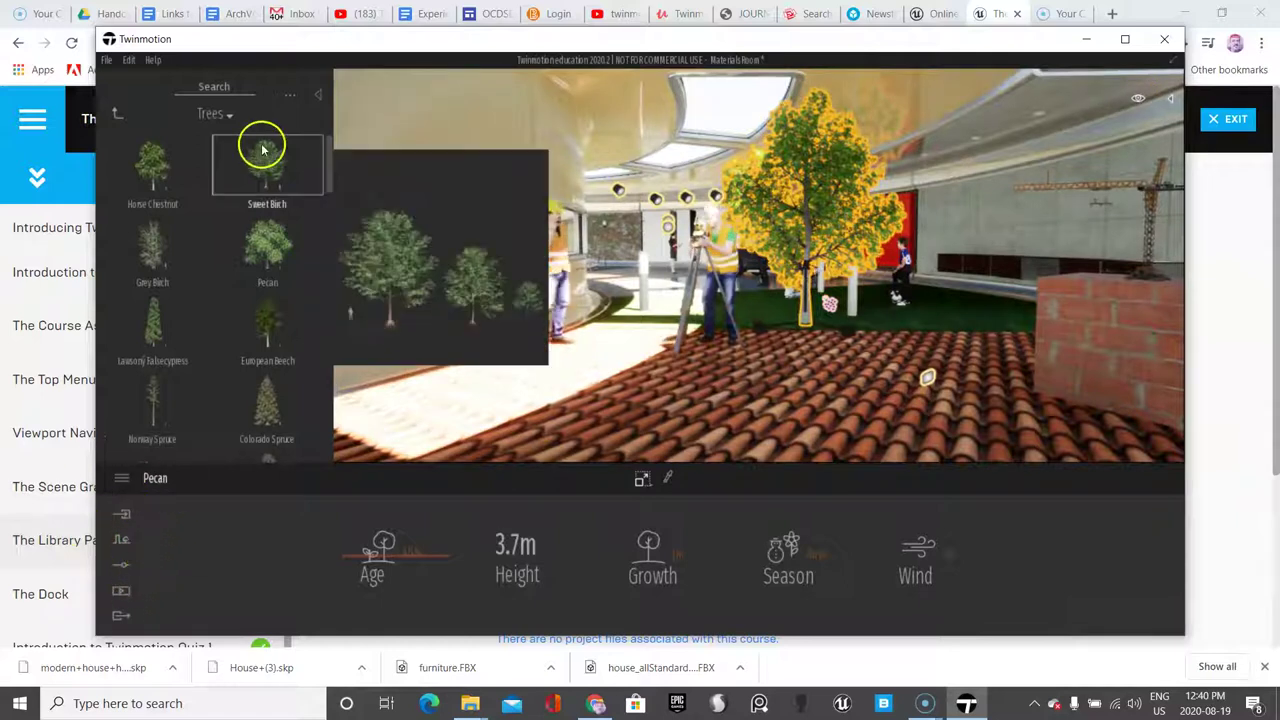
{"action": "left_click", "coordinate": [318, 95]}
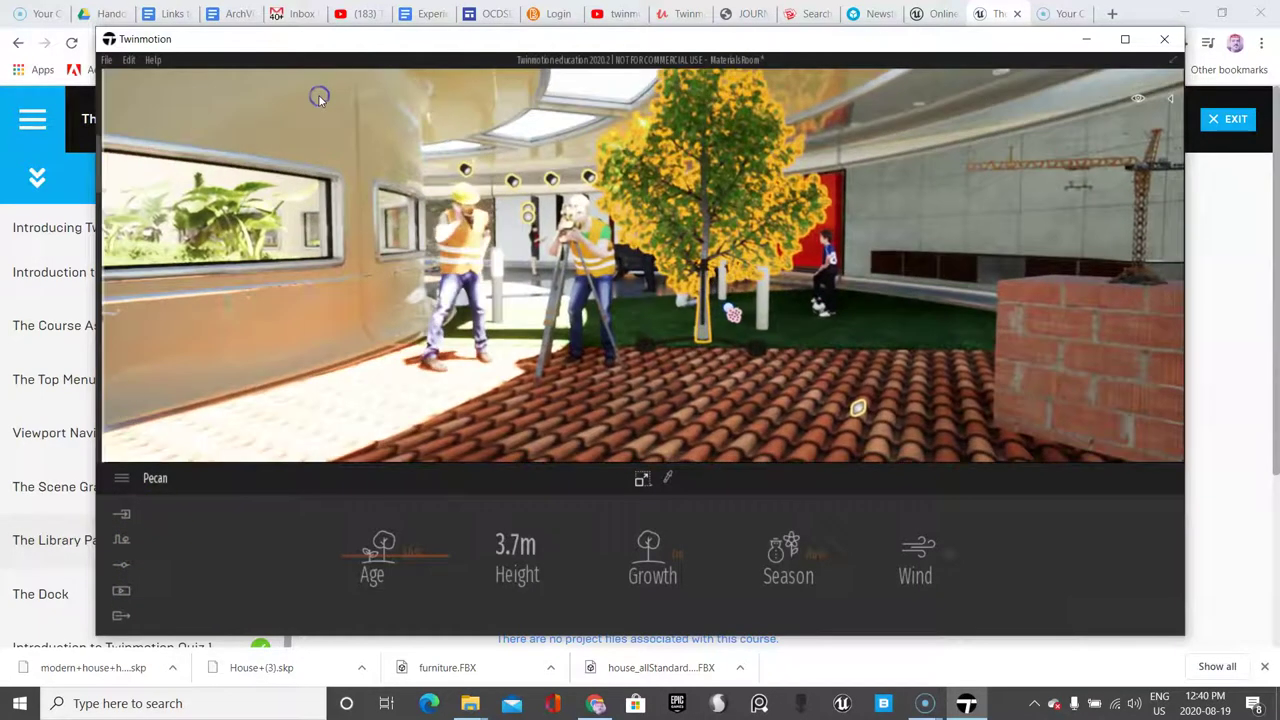